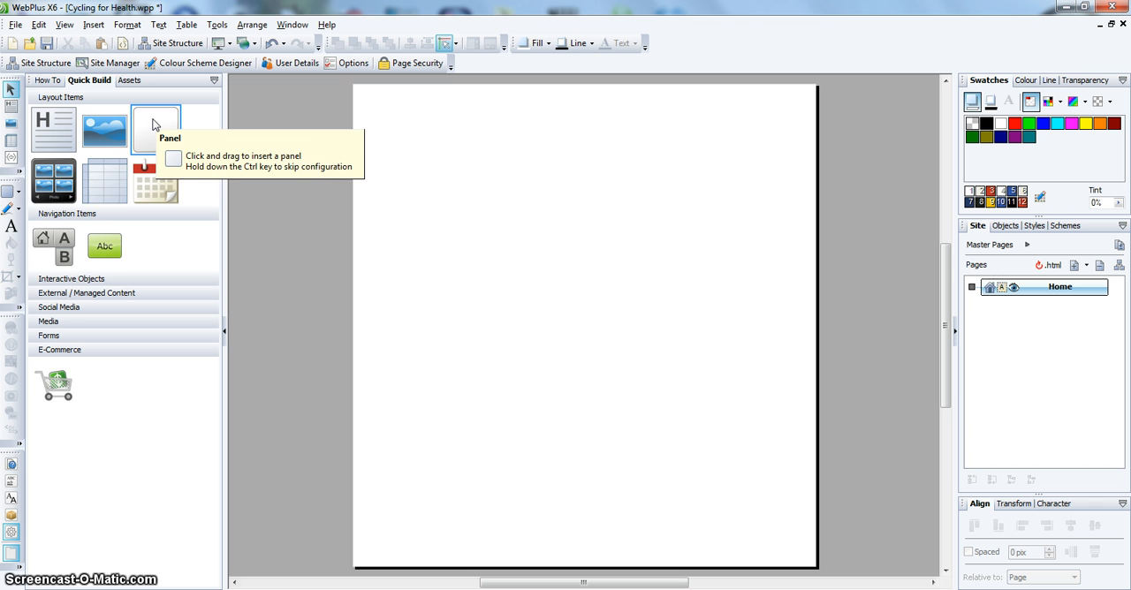
pyautogui.click(53, 184)
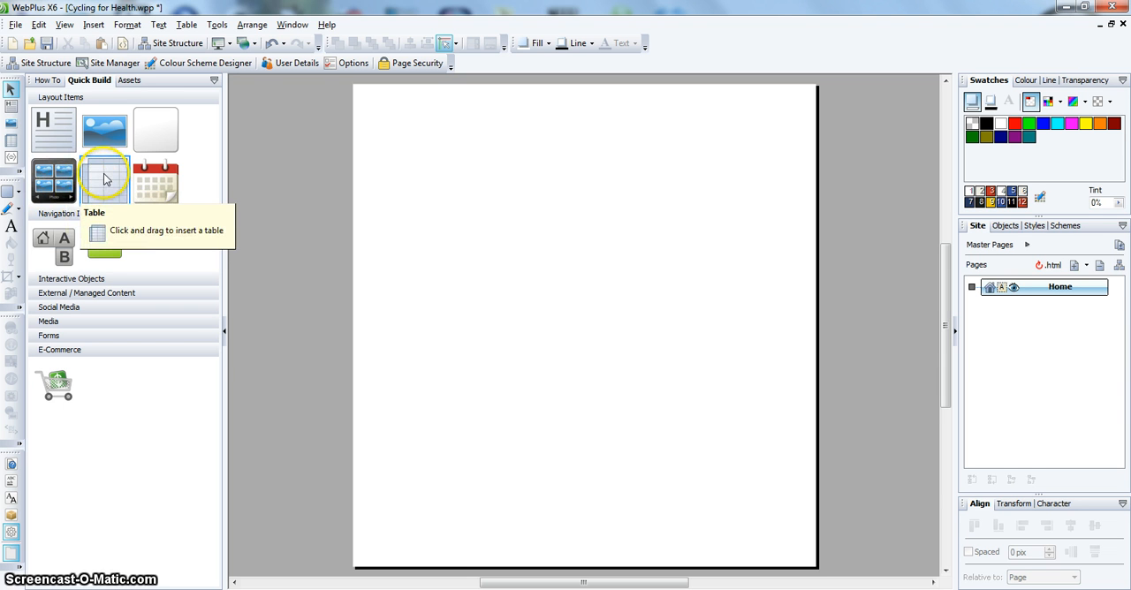
pyautogui.click(106, 180)
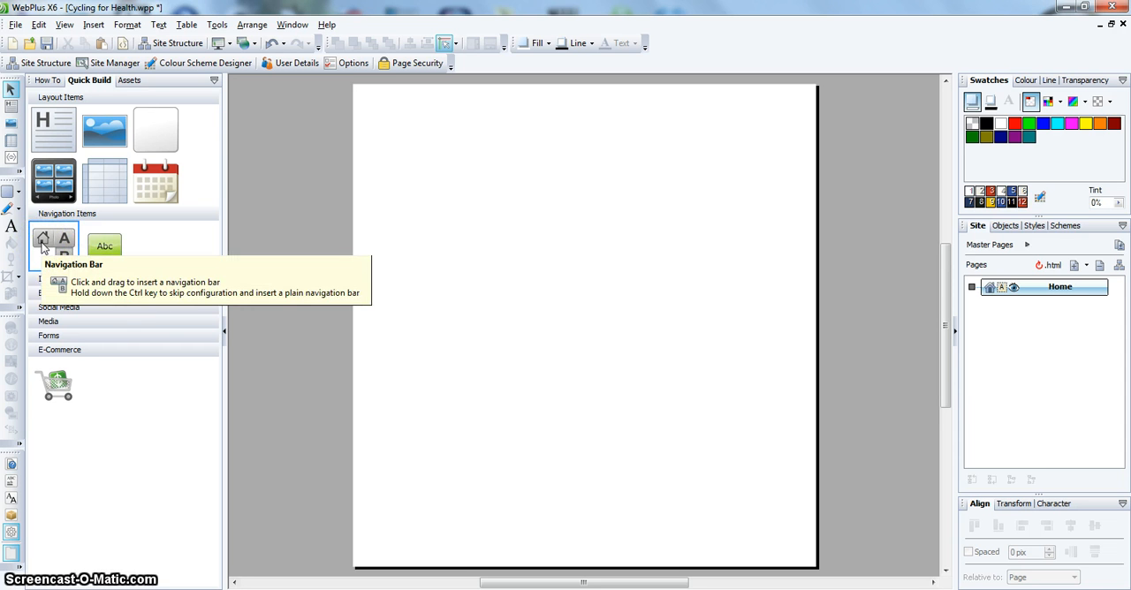
pyautogui.click(110, 461)
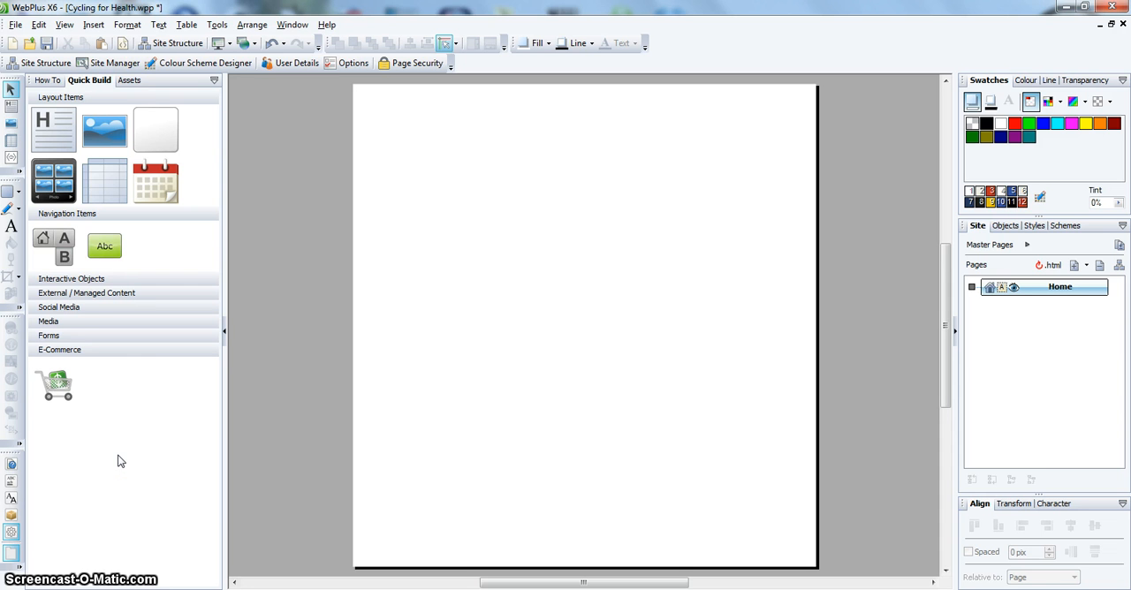
pyautogui.click(56, 140)
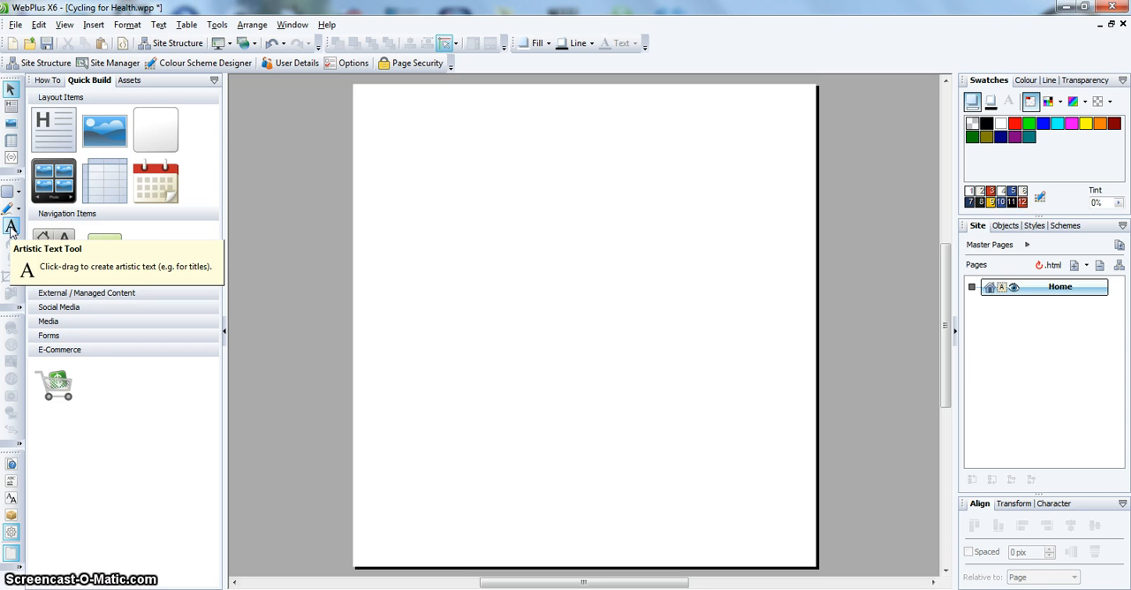
pyautogui.click(17, 234)
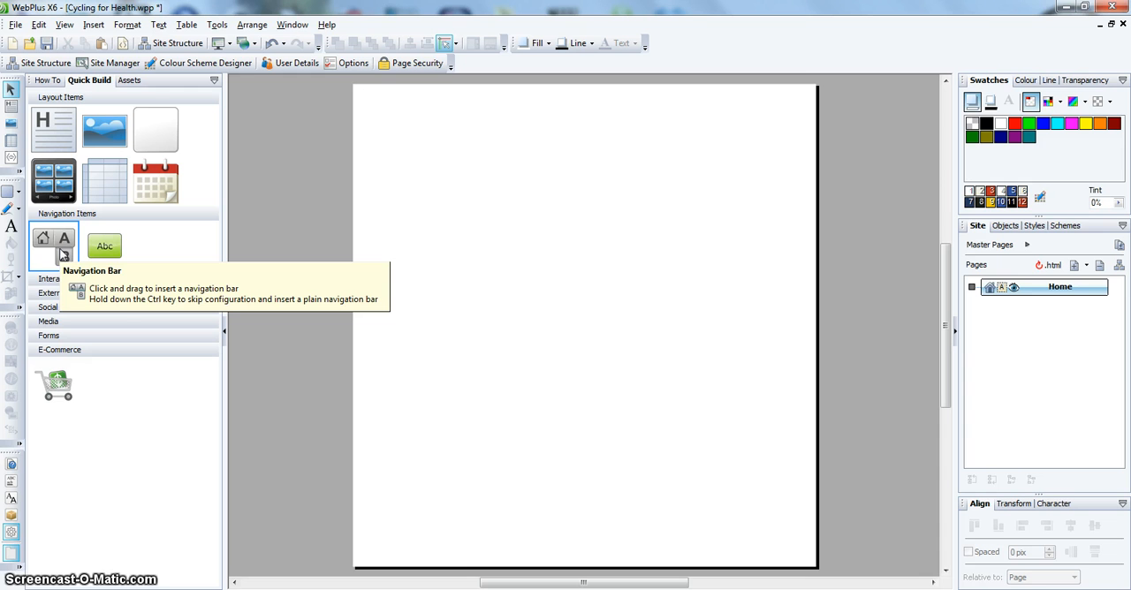
# Step: Add the artistic text title "Cycling for Health" in 30 pt at the upper left of the home page
pyautogui.click(11, 228)
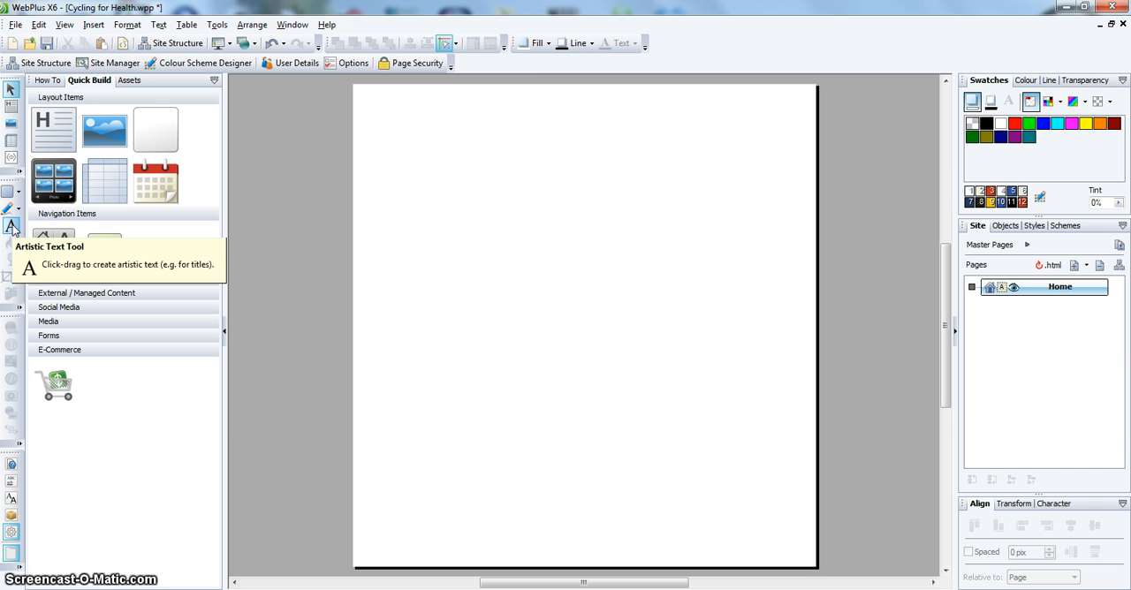
pyautogui.click(12, 227)
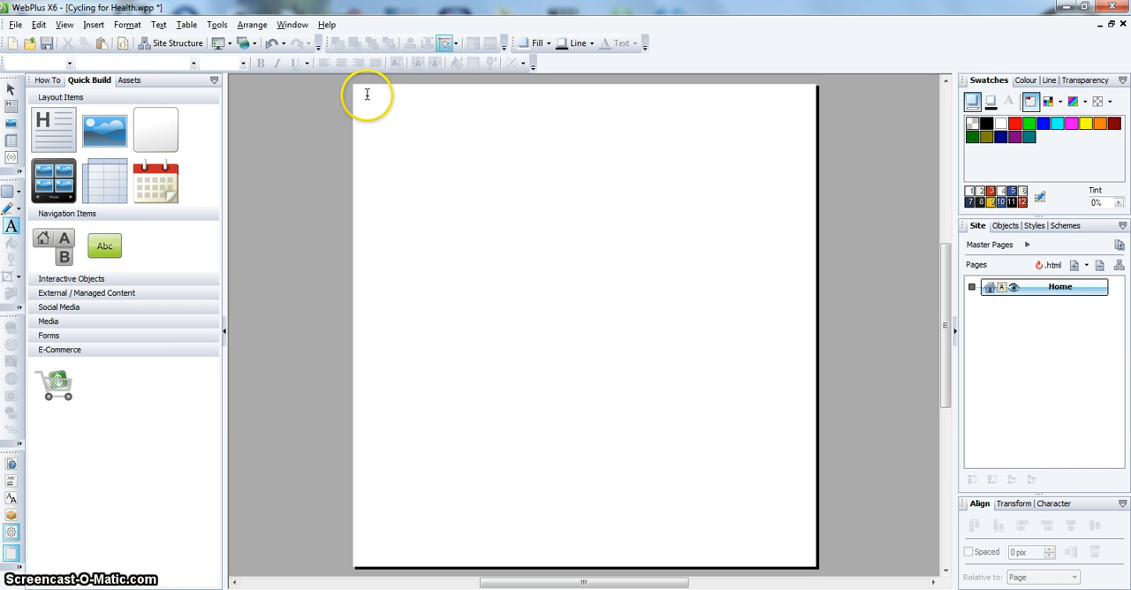
pyautogui.moveTo(367, 94); pyautogui.dragTo(584, 141)
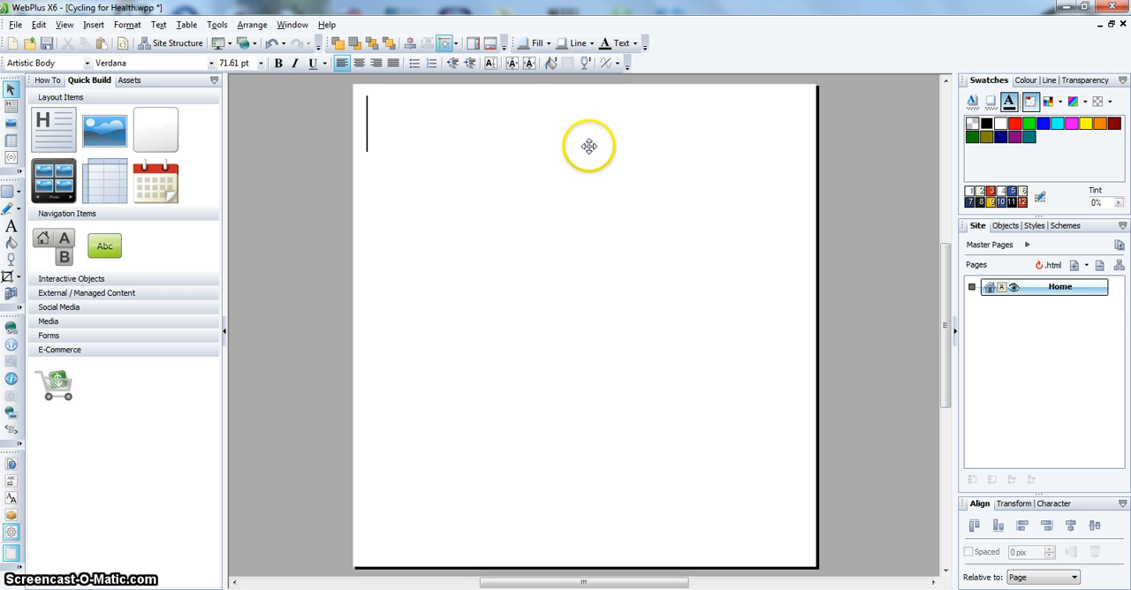
pyautogui.click(260, 64)
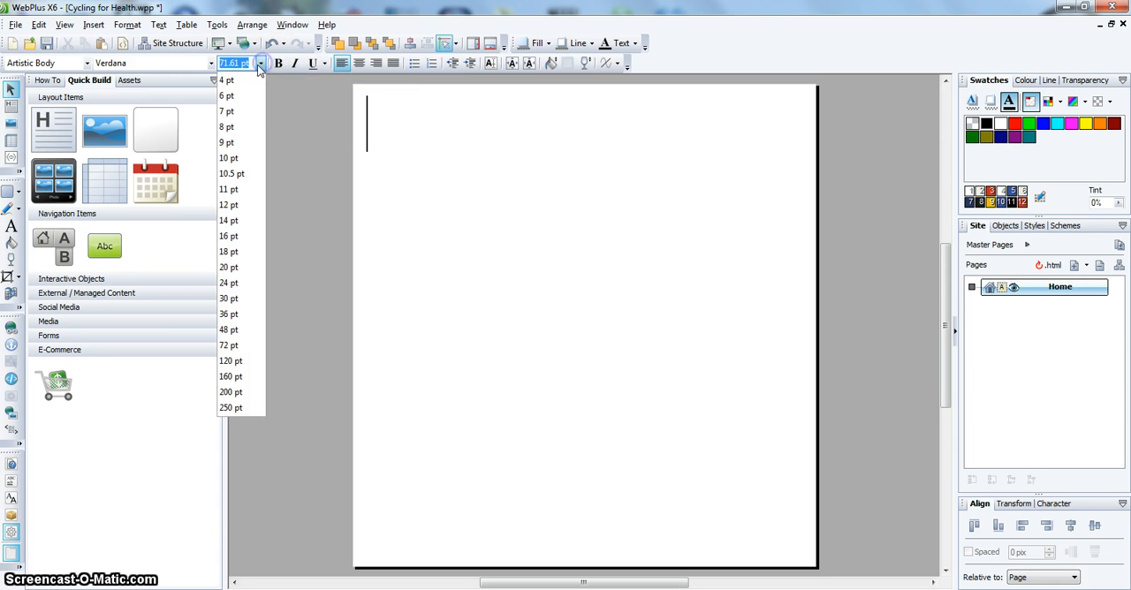
pyautogui.click(228, 300)
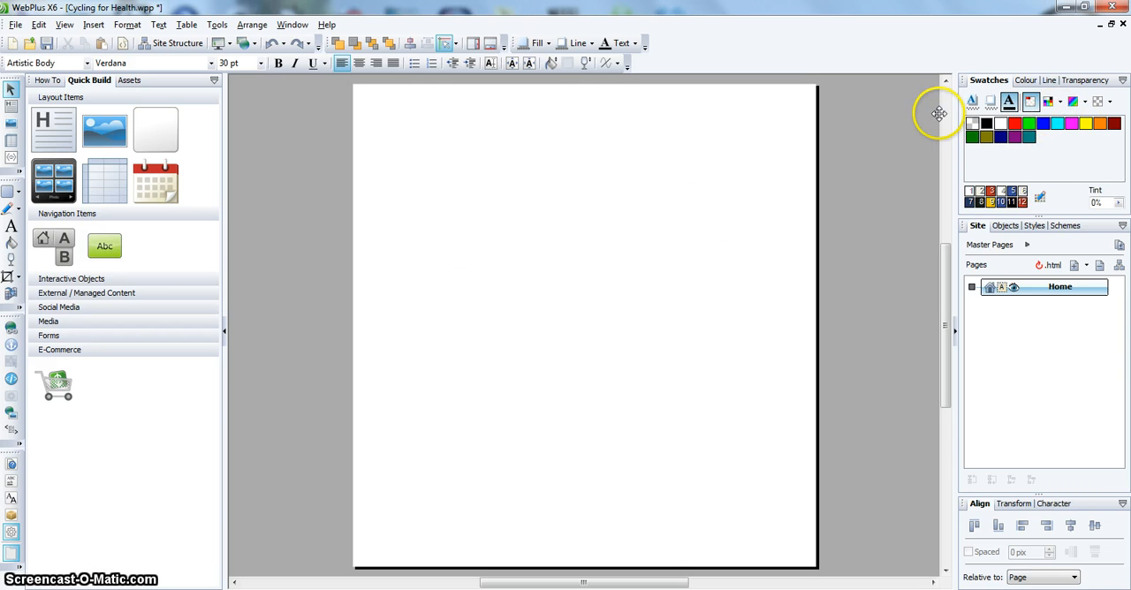
pyautogui.write('Cycling for He')
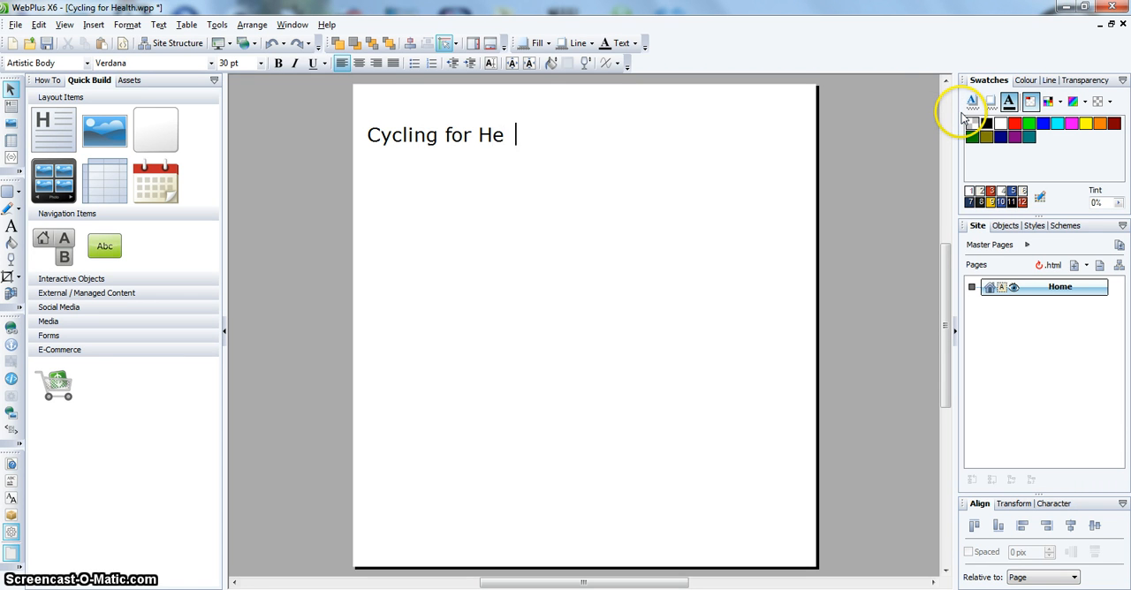
pyautogui.write('alth')
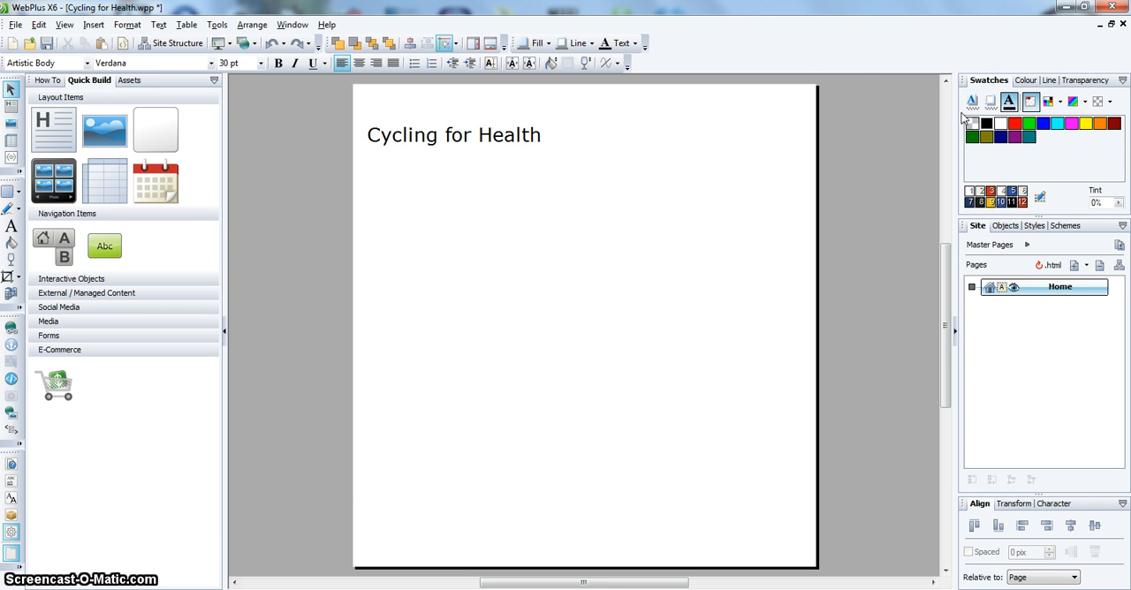
# Step: Enlarge the "Cycling for Health" title text to about 36 pt
pyautogui.click(960, 116)
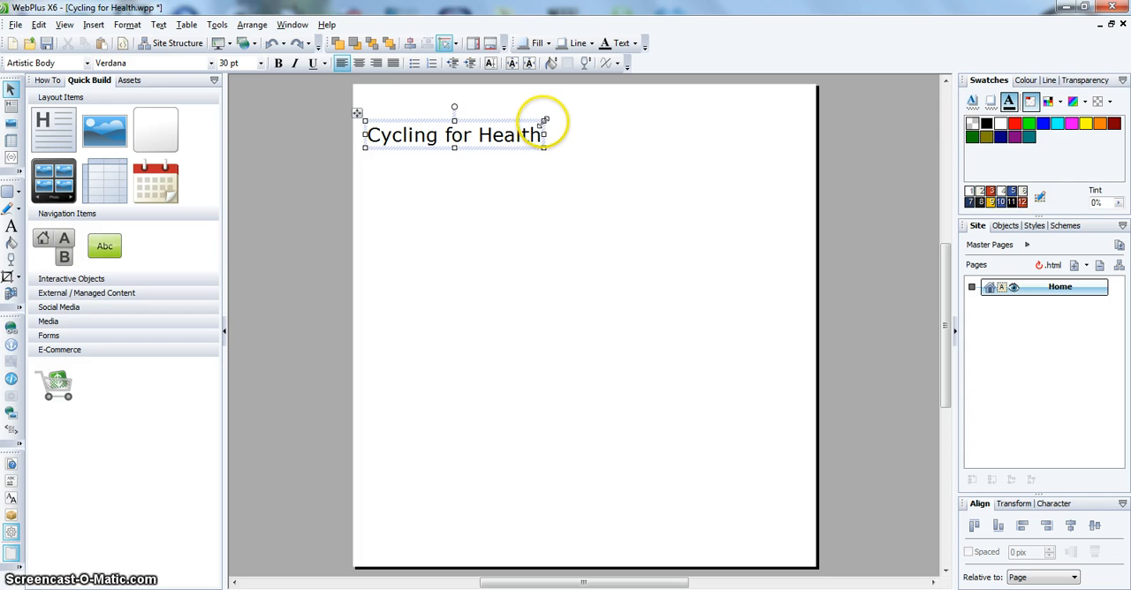
pyautogui.moveTo(546, 119)
pyautogui.mouseDown()
pyautogui.moveTo(596, 101)
pyautogui.moveTo(560, 114)
pyautogui.moveTo(584, 112)
pyautogui.mouseUp()
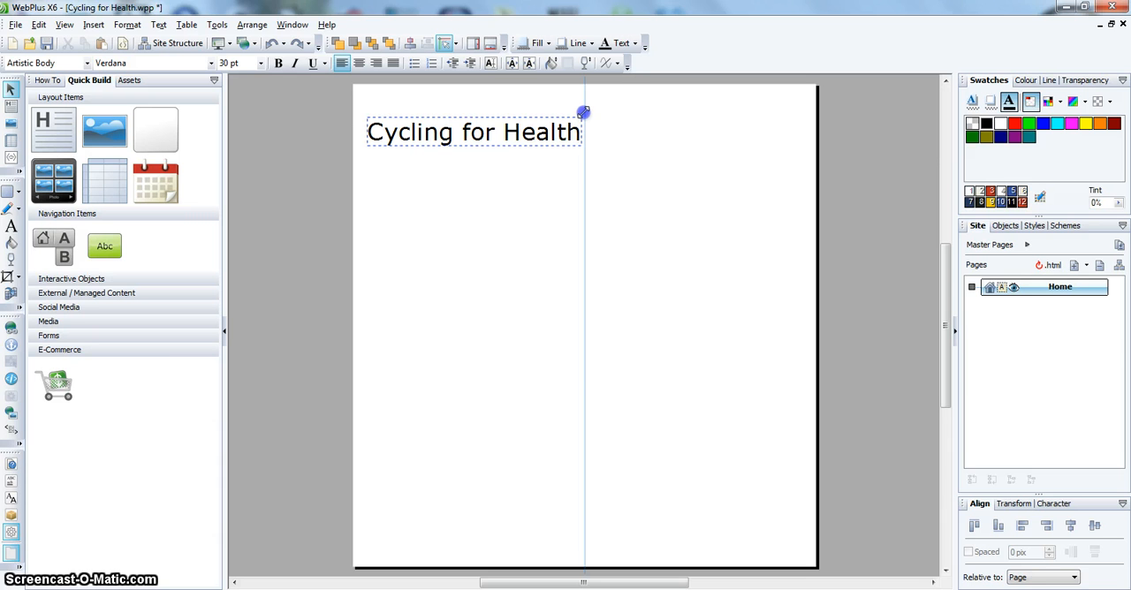
pyautogui.moveTo(583, 112); pyautogui.dragTo(583, 113)
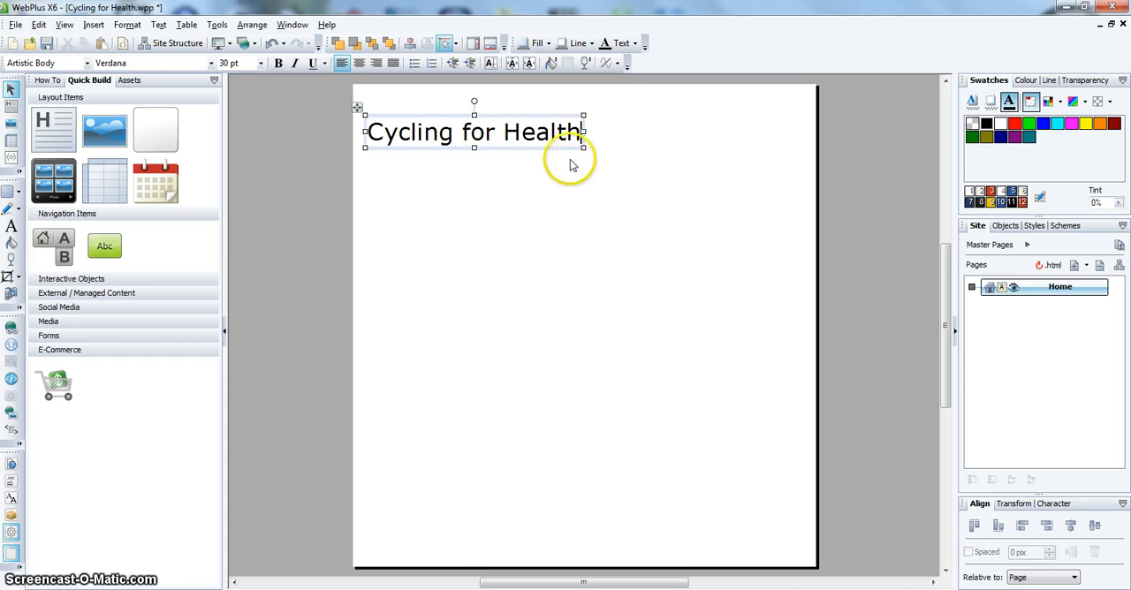
# Step: Apply a drop shadow filter effect with a 300° angle to the "Cycling for Health" title
pyautogui.moveTo(580, 133); pyautogui.dragTo(376, 133)
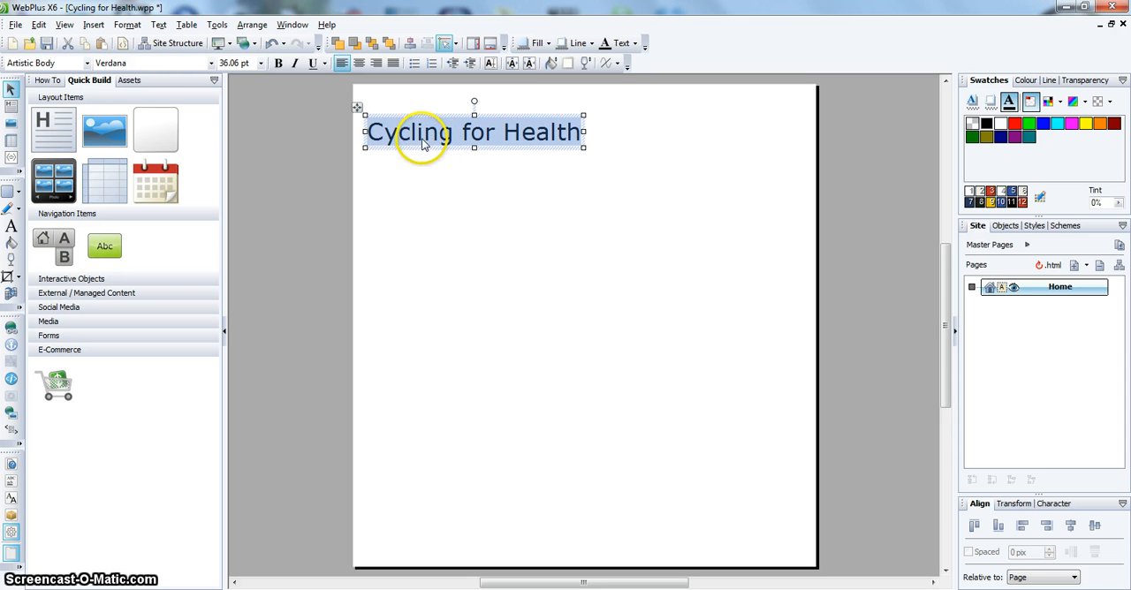
pyautogui.rightClick(412, 128)
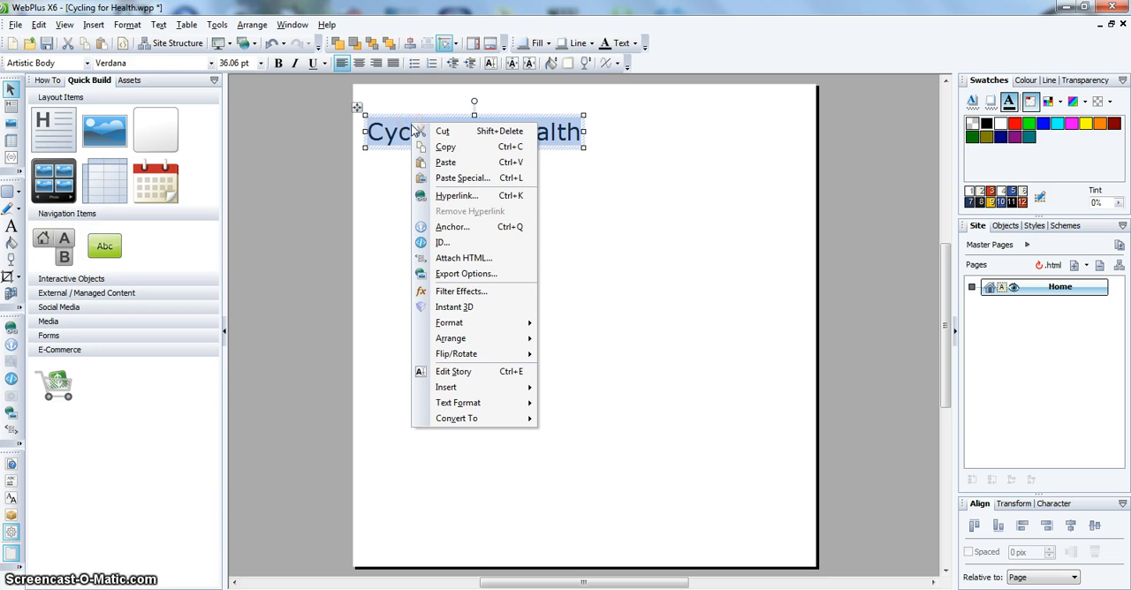
pyautogui.click(462, 291)
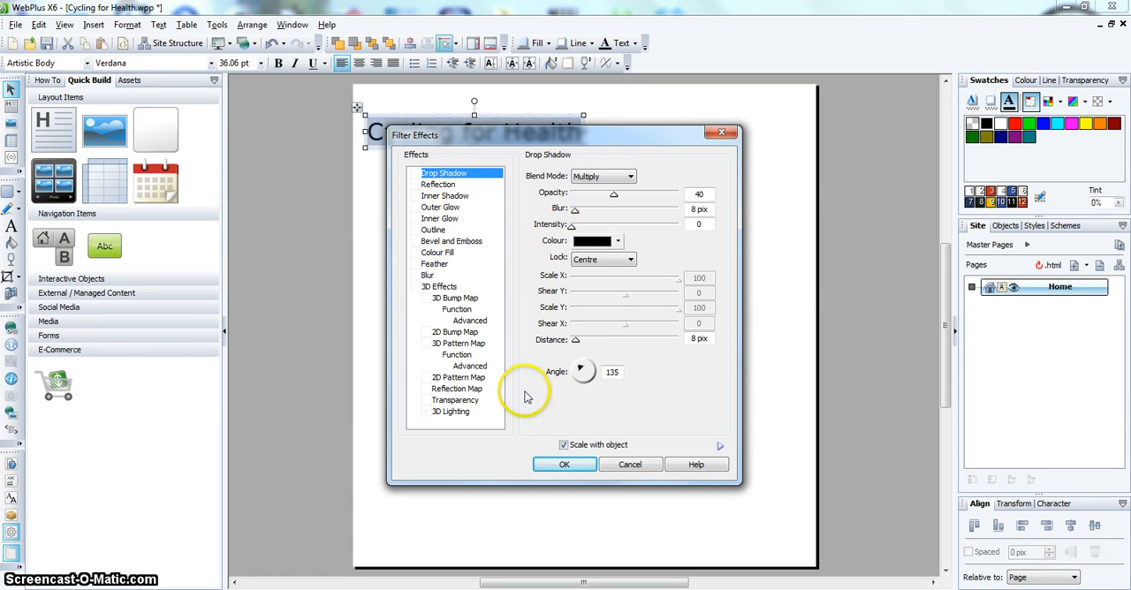
pyautogui.click(580, 371)
pyautogui.moveTo(594, 375); pyautogui.dragTo(595, 382)
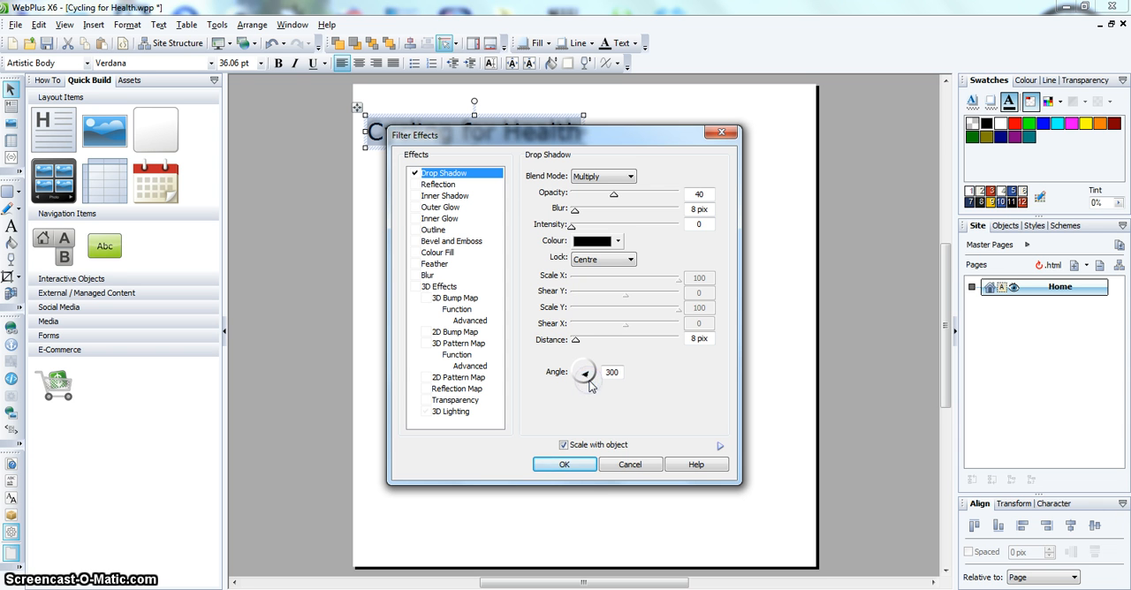
pyautogui.click(584, 467)
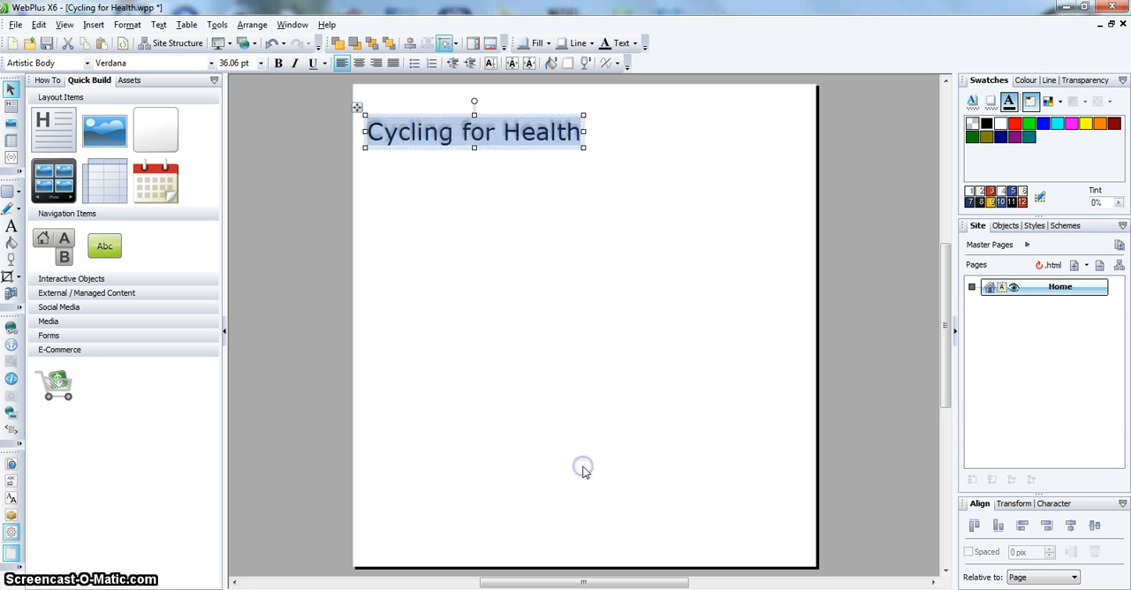
pyautogui.click(495, 223)
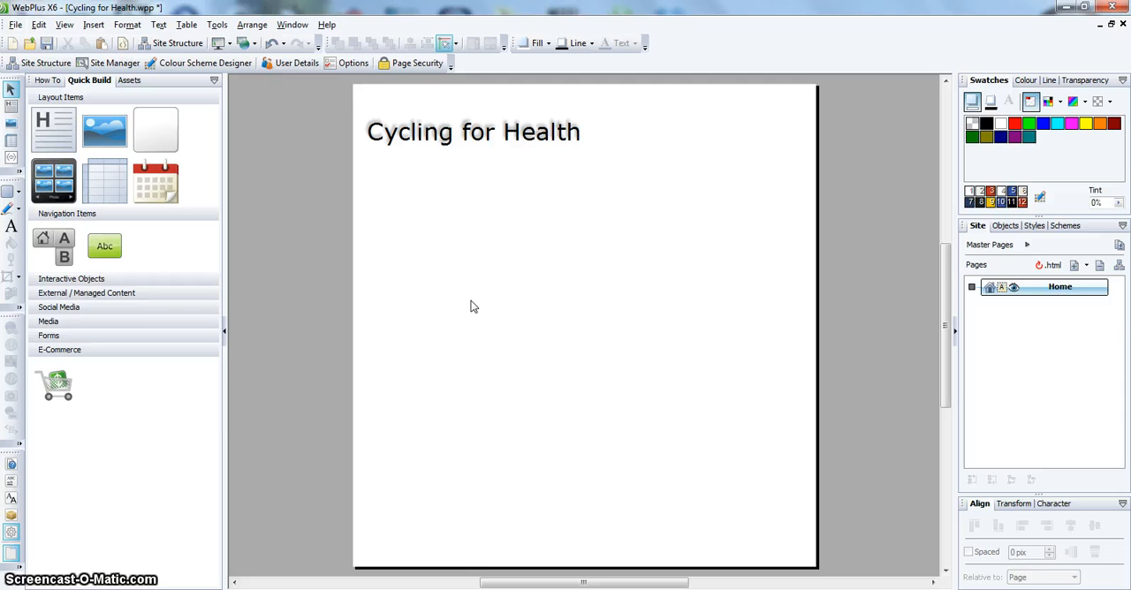
# Step: Move the "Cycling for Health" title slightly up, closer to the page's top edge
pyautogui.click(477, 134)
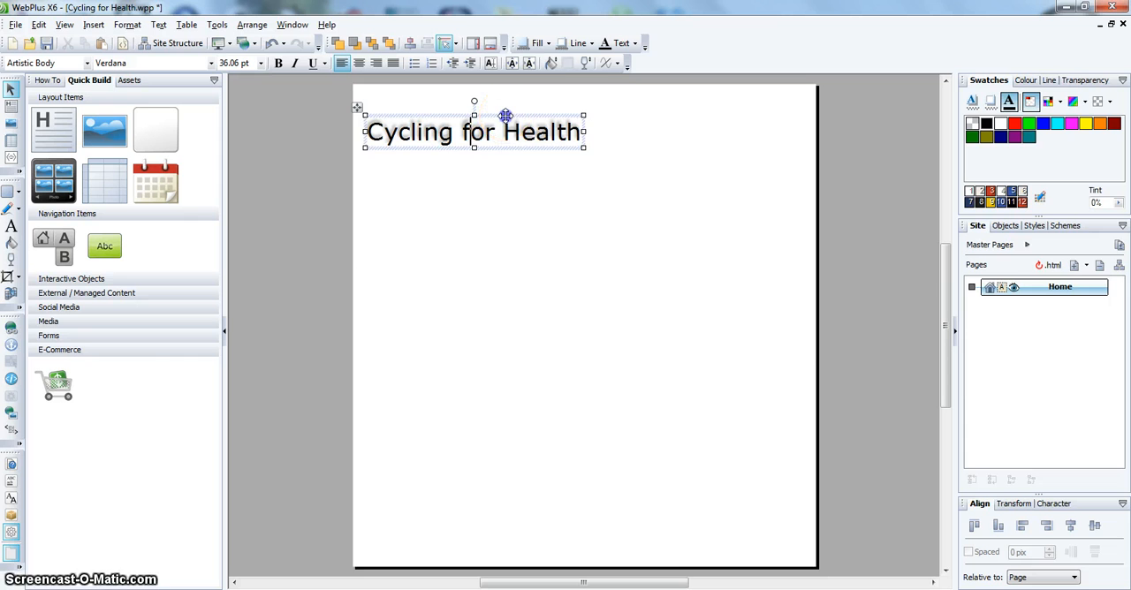
pyautogui.moveTo(505, 115); pyautogui.dragTo(508, 100)
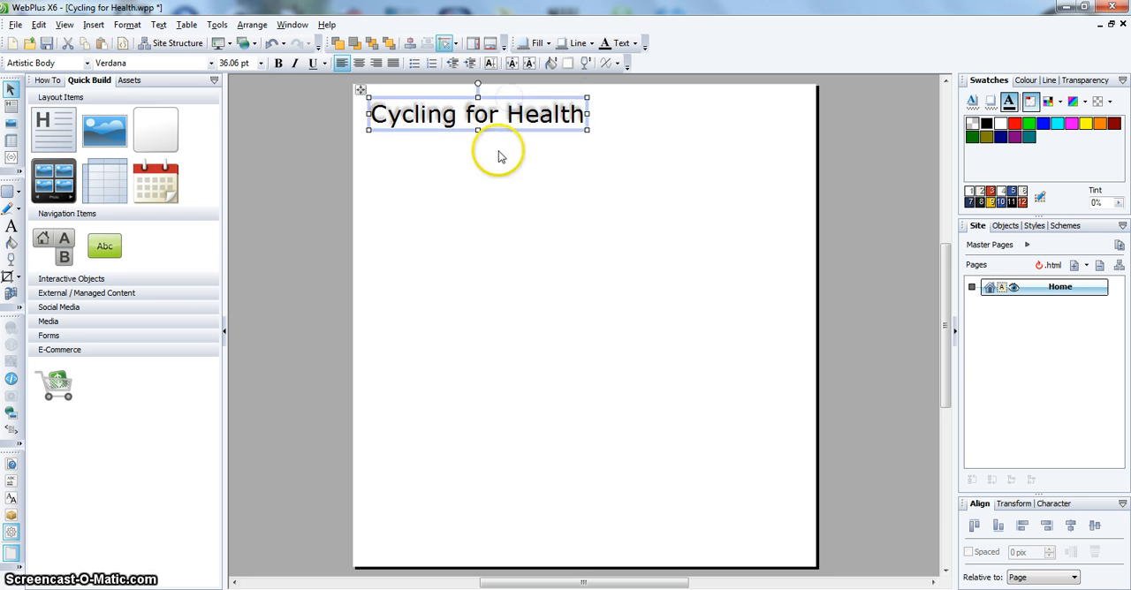
pyautogui.click(486, 198)
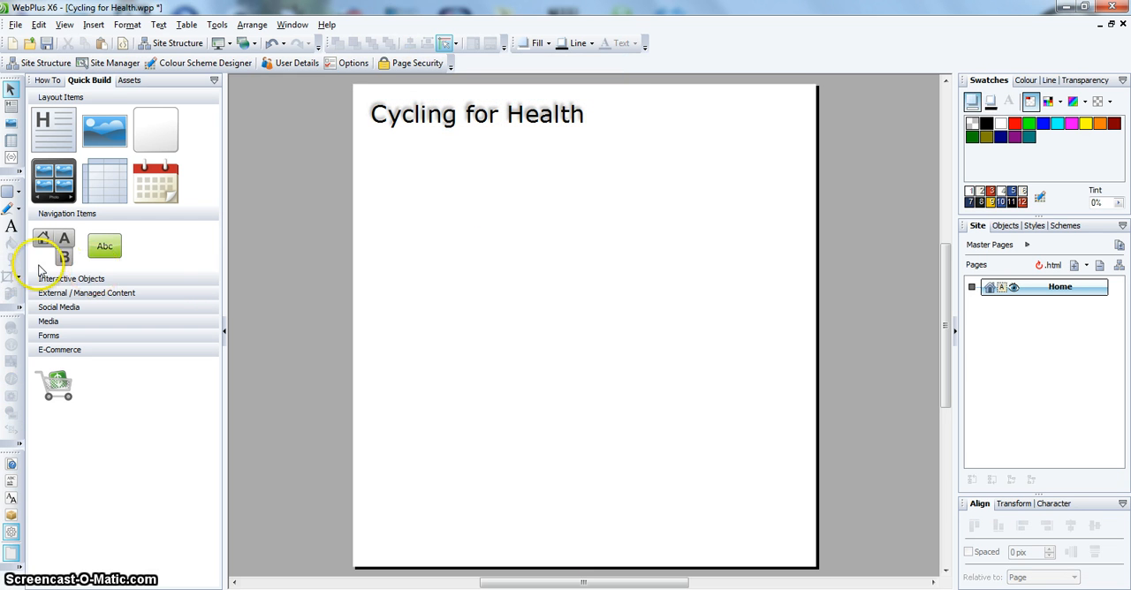
# Step: Add the artistic text "Home Page" in 20 pt below the title, aligned with the title's left edge
pyautogui.click(11, 227)
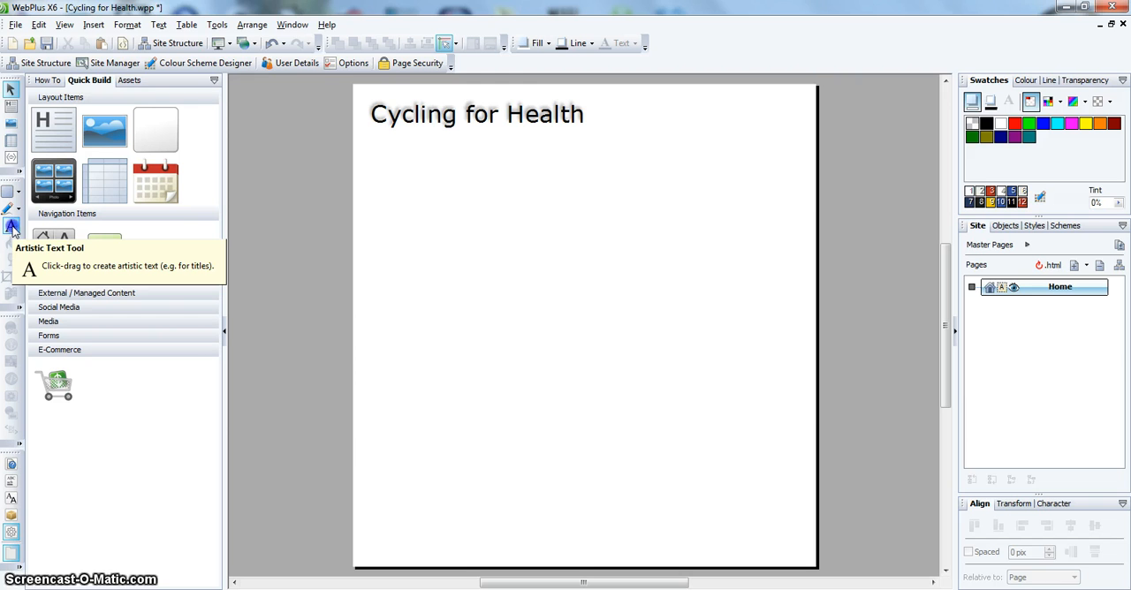
pyautogui.click(372, 154)
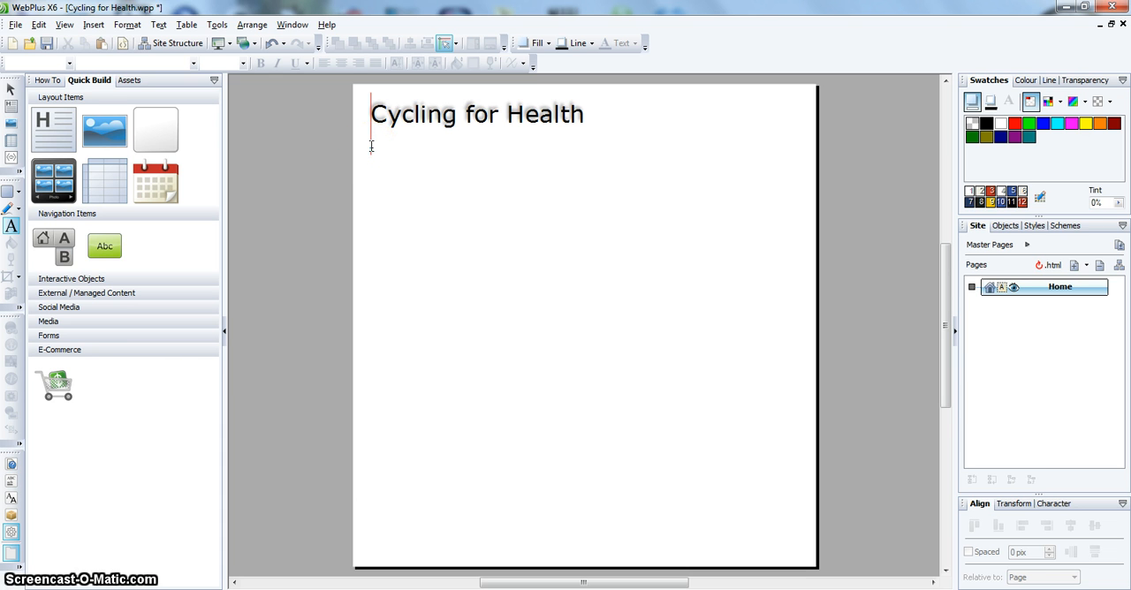
pyautogui.moveTo(382, 150)
pyautogui.mouseDown()
pyautogui.moveTo(466, 155)
pyautogui.moveTo(474, 176)
pyautogui.mouseUp()
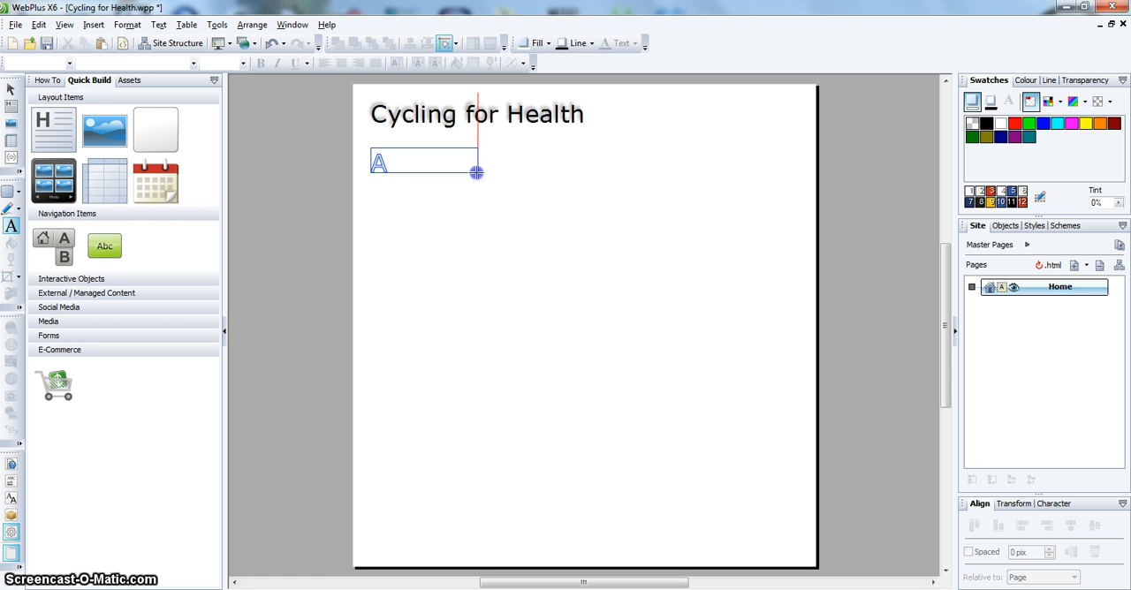
pyautogui.moveTo(477, 172); pyautogui.dragTo(475, 172)
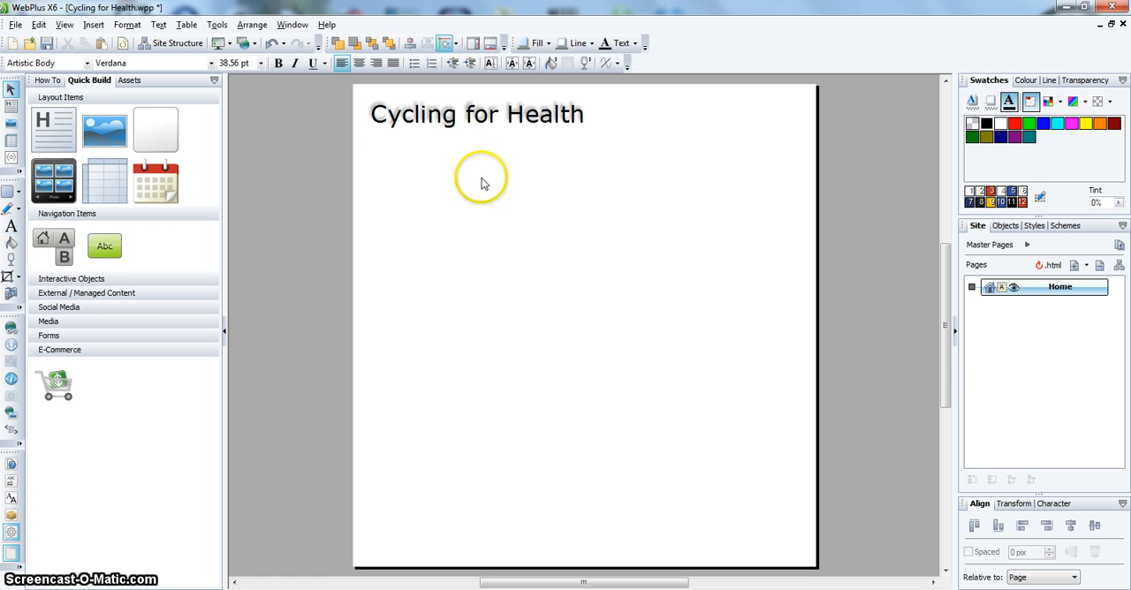
pyautogui.click(260, 63)
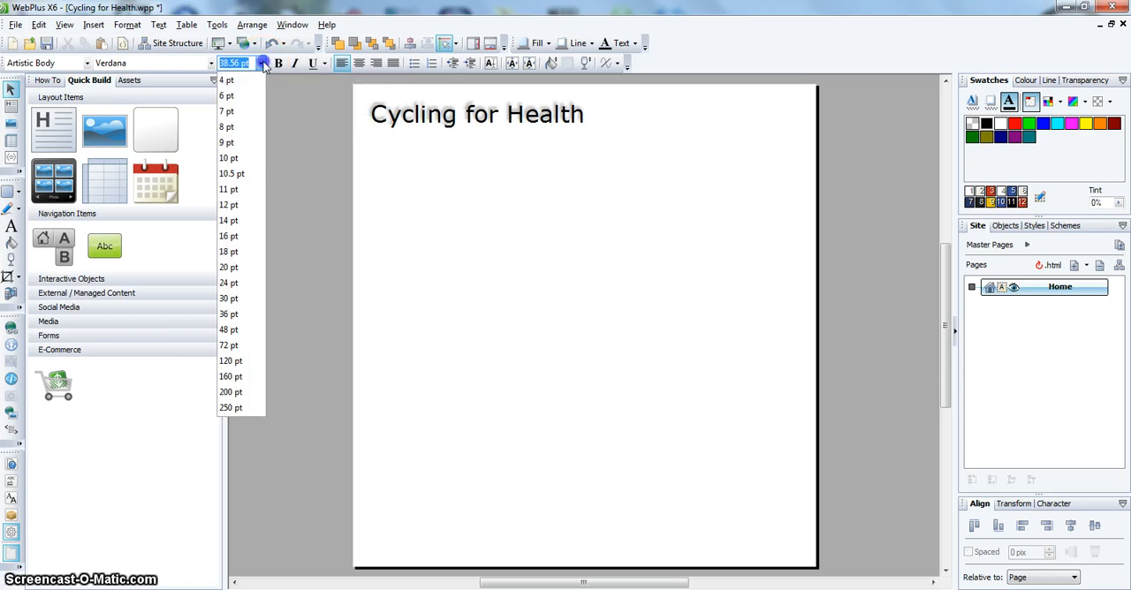
pyautogui.click(228, 267)
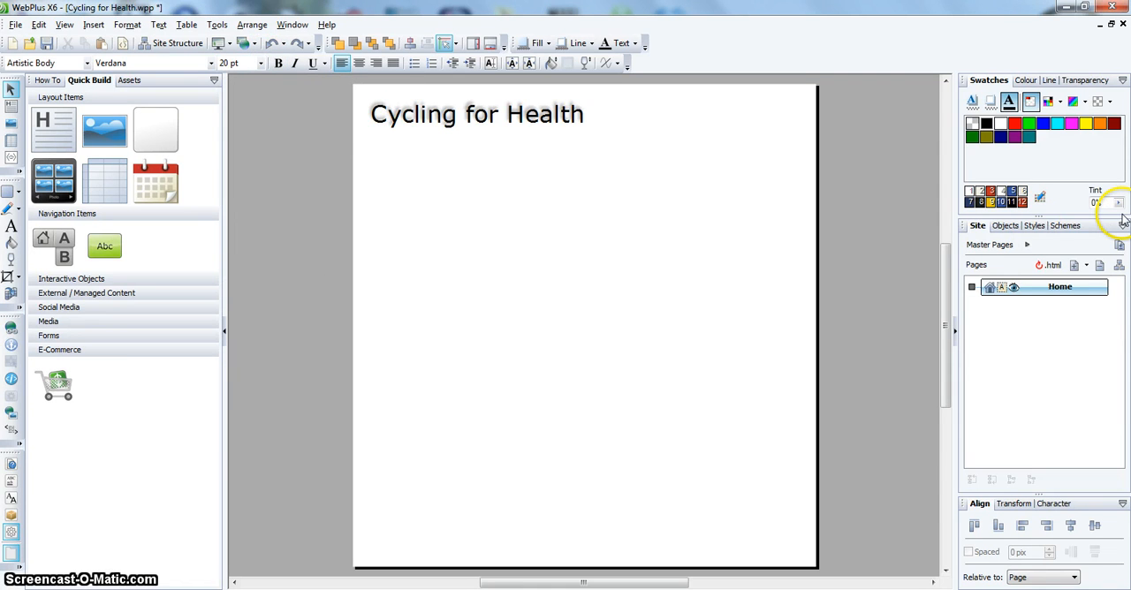
pyautogui.write('Home Page')
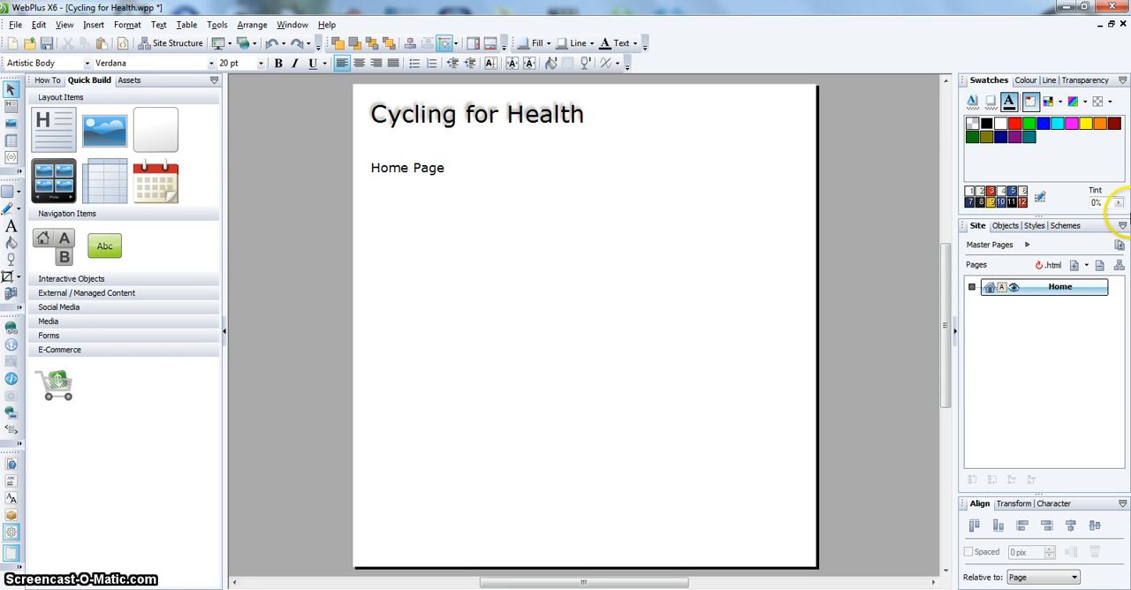
# Step: Move the "Home Page" text up to just below the title and enlarge it to about 27 pt
pyautogui.press('Escape')
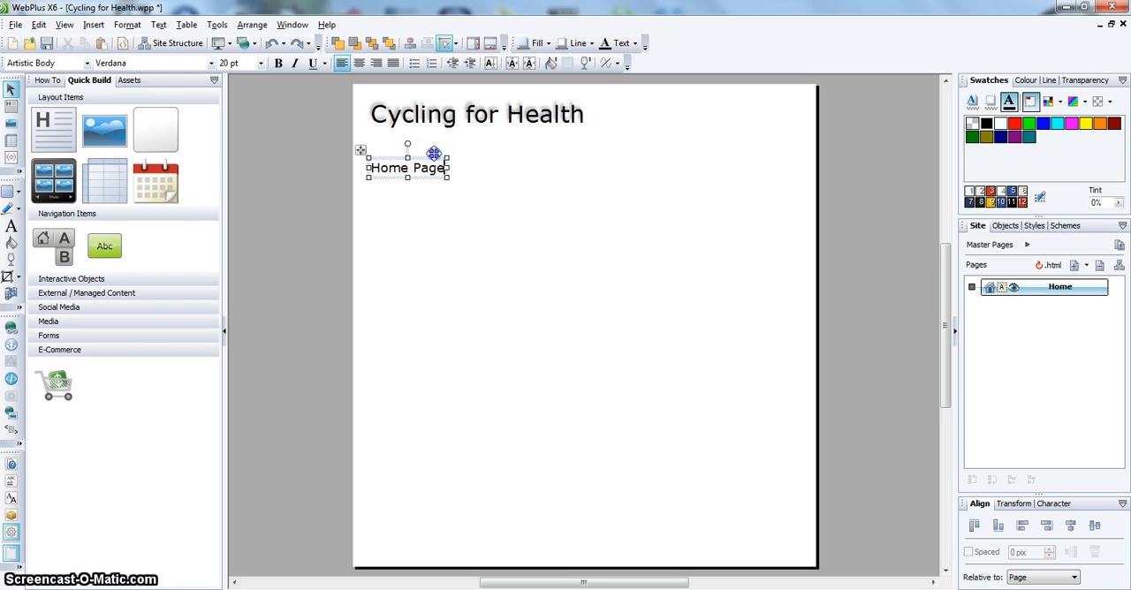
pyautogui.moveTo(434, 153); pyautogui.dragTo(382, 153)
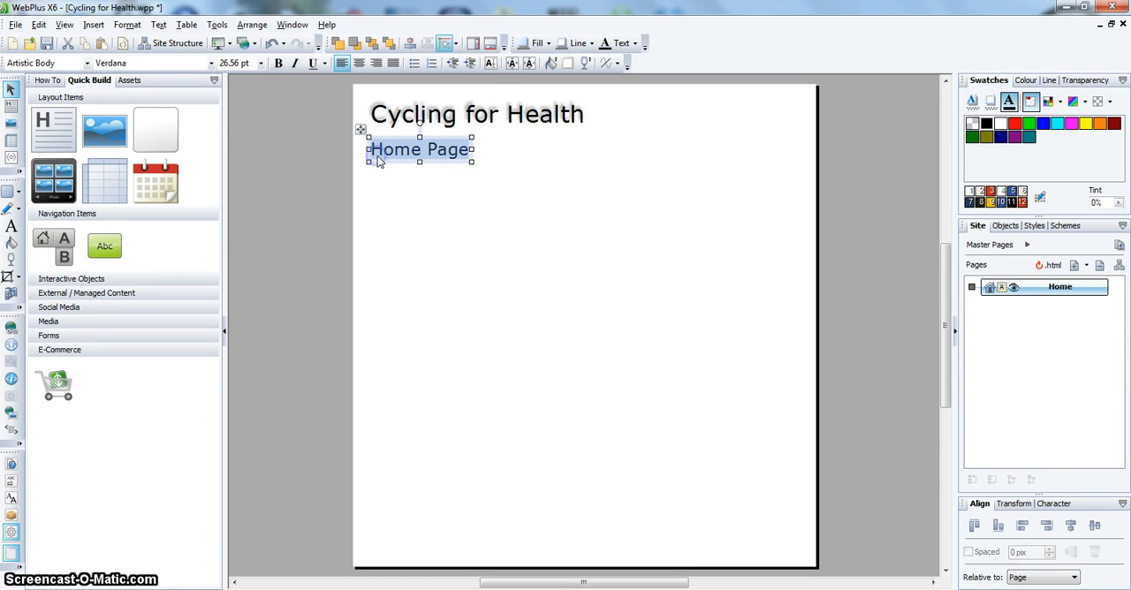
# Step: Apply a drop shadow filter effect with an angle of about 305° to the "Home Page" text
pyautogui.click(399, 138)
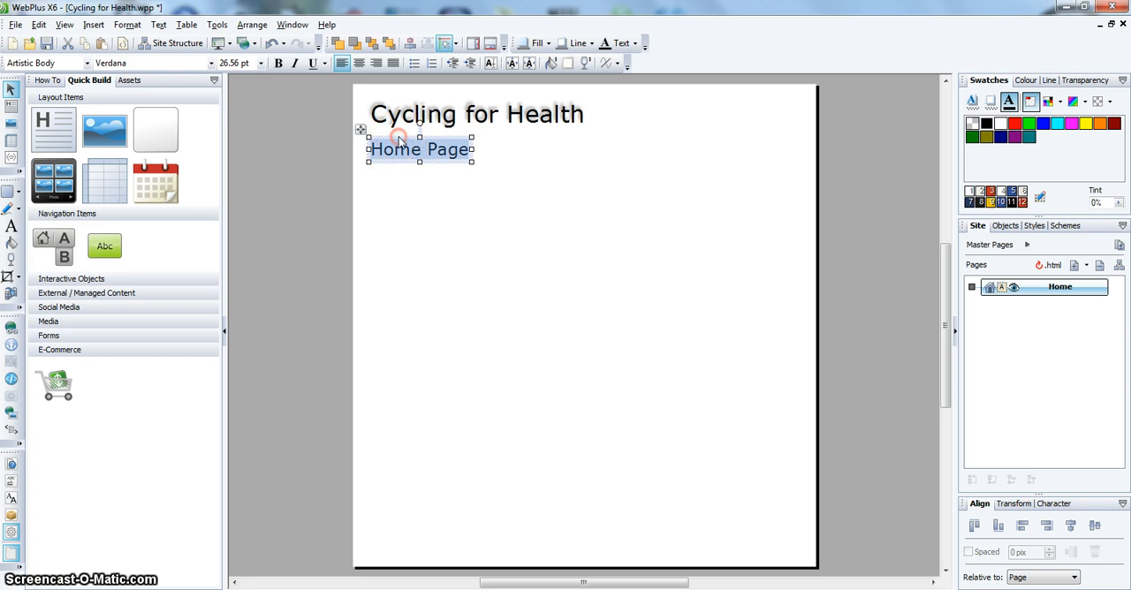
pyautogui.rightClick(399, 137)
pyautogui.click(475, 311)
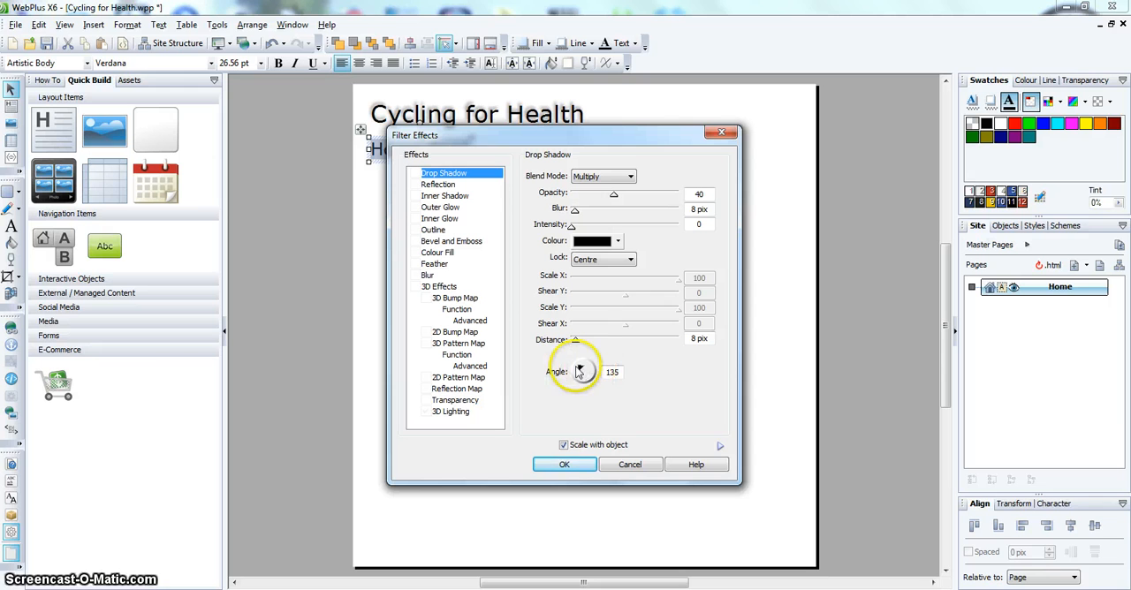
pyautogui.click(583, 371)
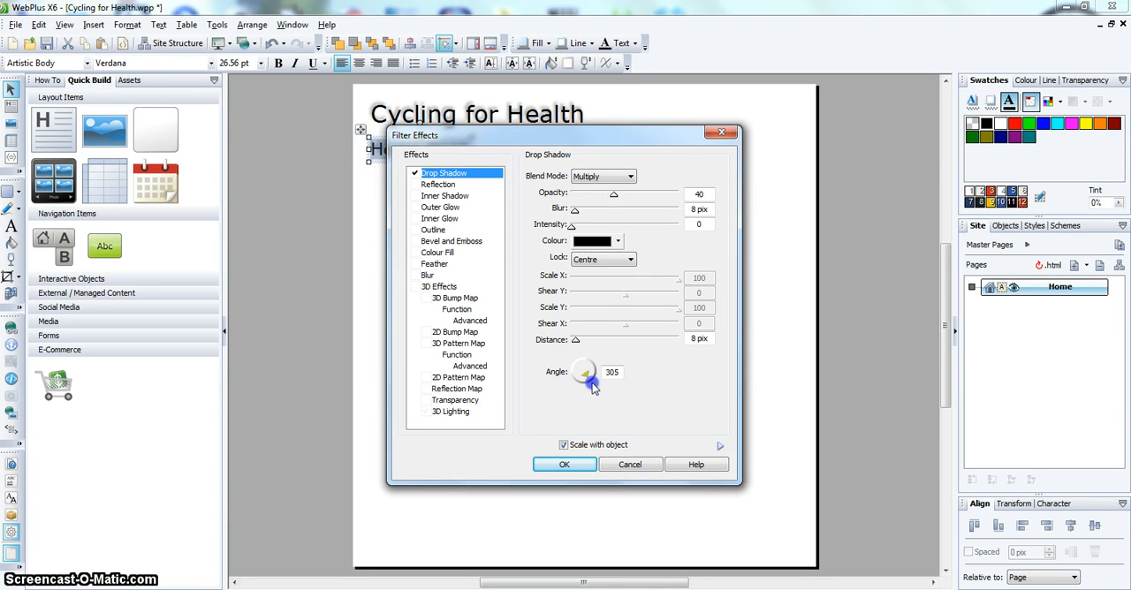
pyautogui.click(582, 468)
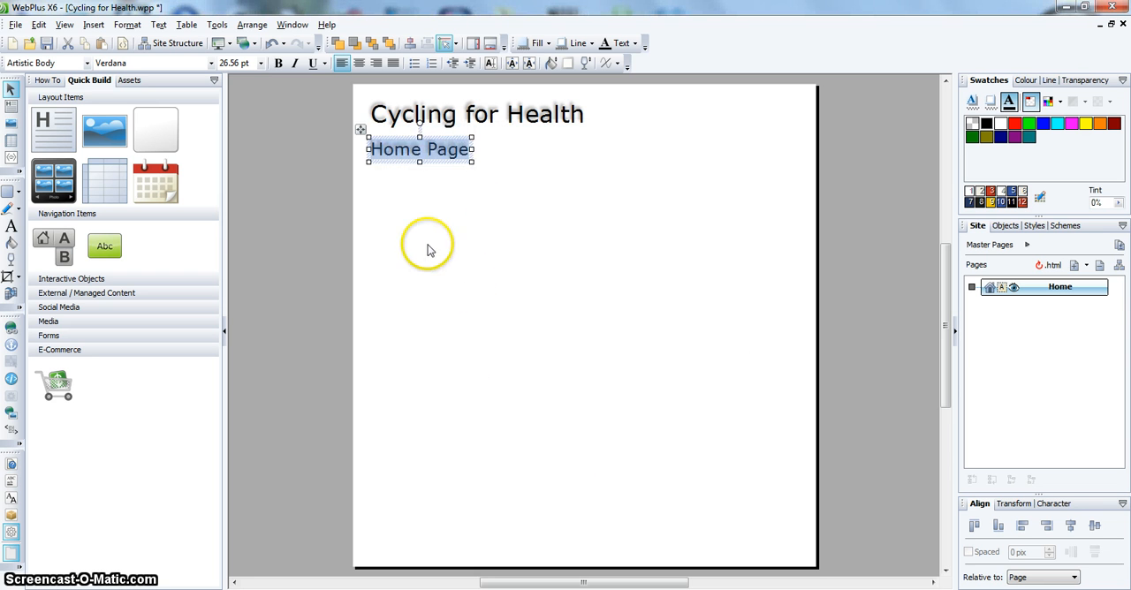
pyautogui.click(428, 195)
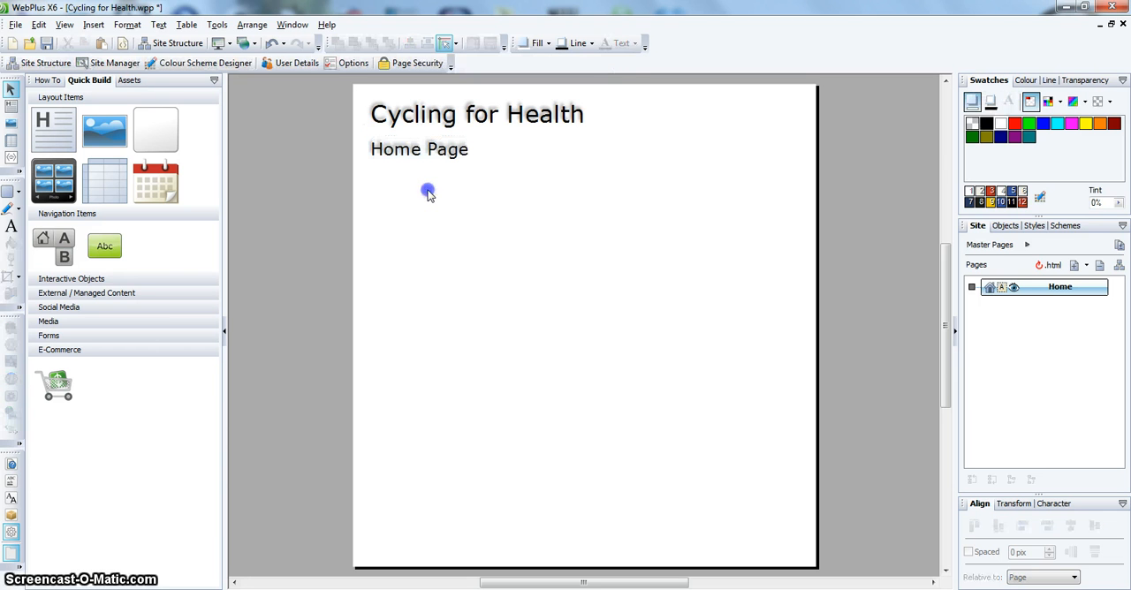
pyautogui.click(429, 205)
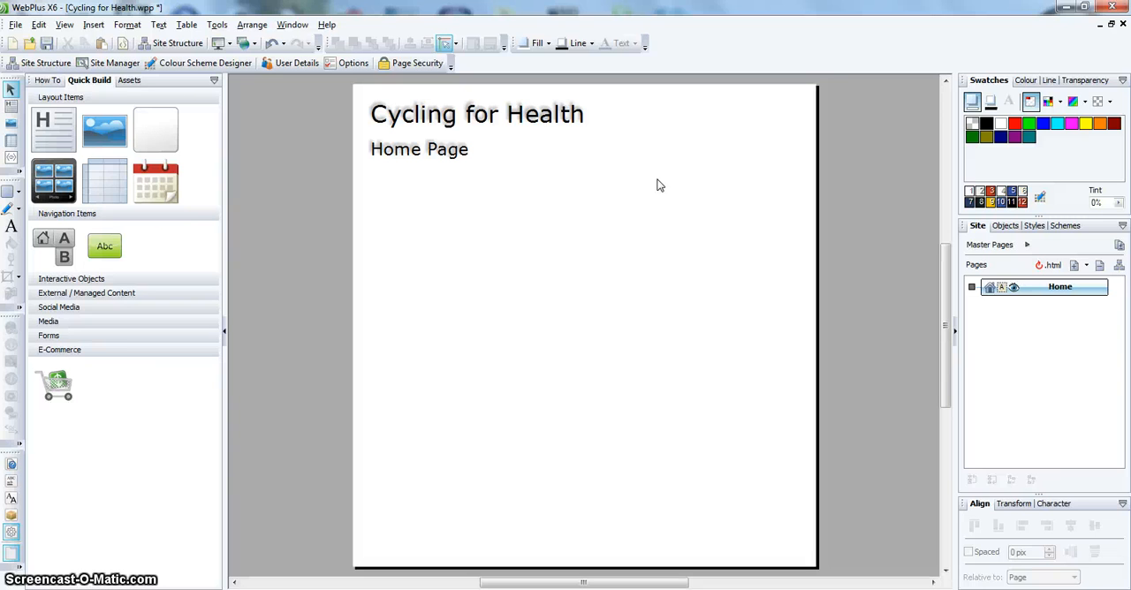
# Step: Make the whole "Cycling for Health" title bold
pyautogui.click(585, 113)
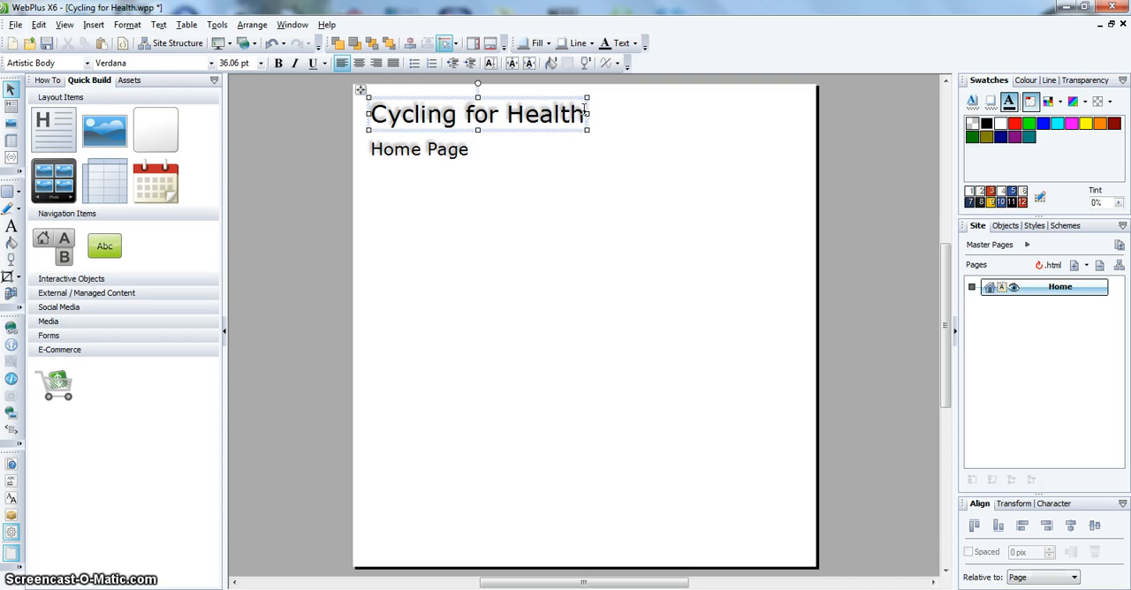
pyautogui.moveTo(585, 113); pyautogui.dragTo(366, 115)
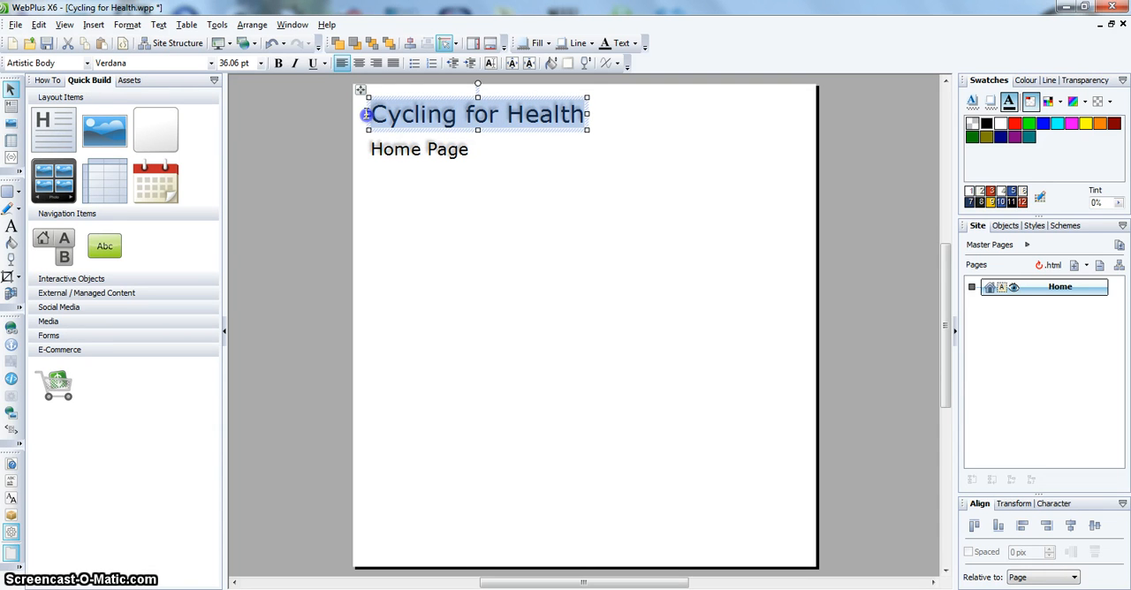
pyautogui.click(278, 63)
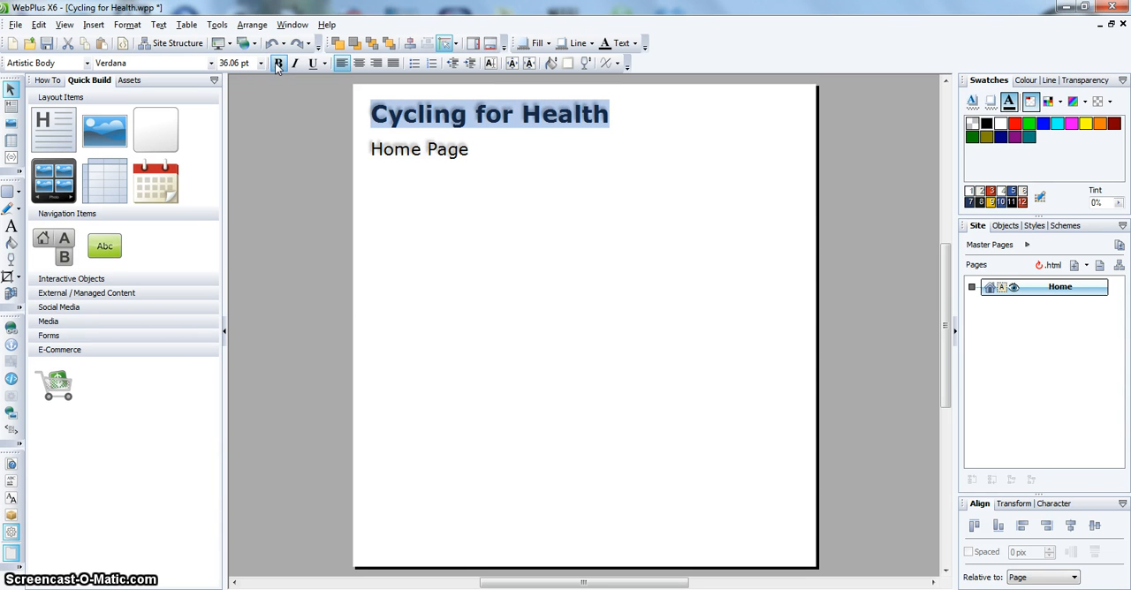
pyautogui.click(442, 182)
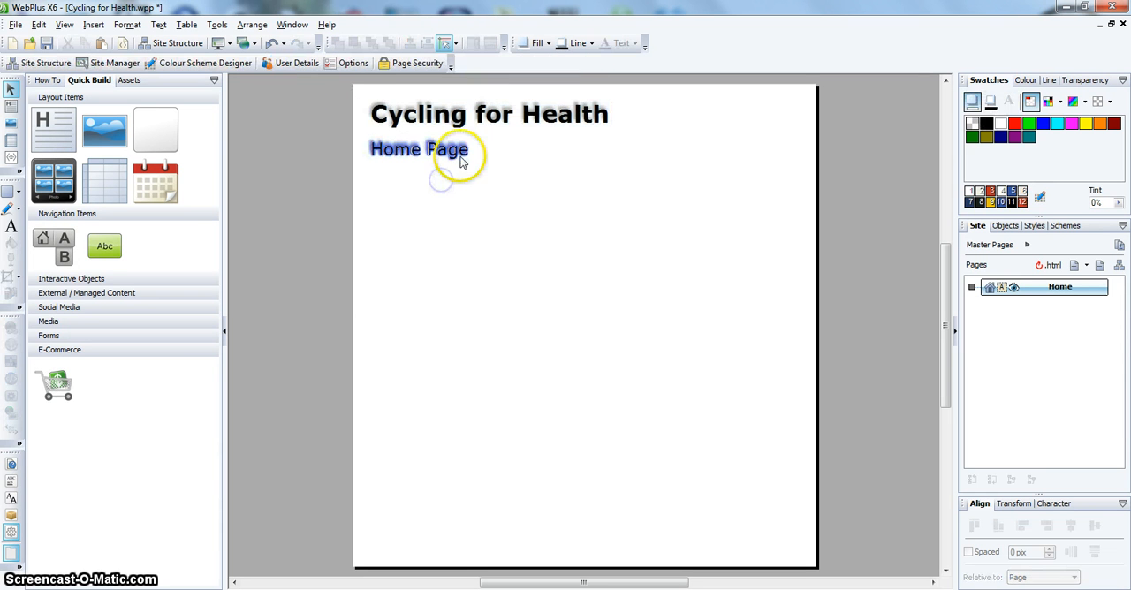
# Step: Make the "Home Page" heading bold and italic
pyautogui.click(461, 160)
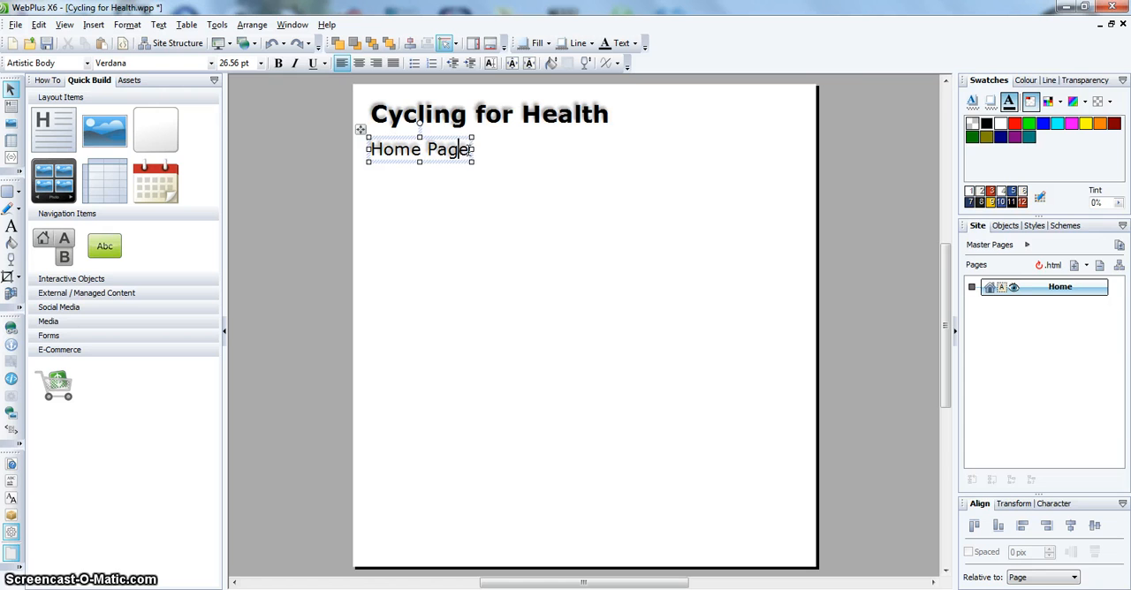
pyautogui.moveTo(469, 150); pyautogui.dragTo(377, 152)
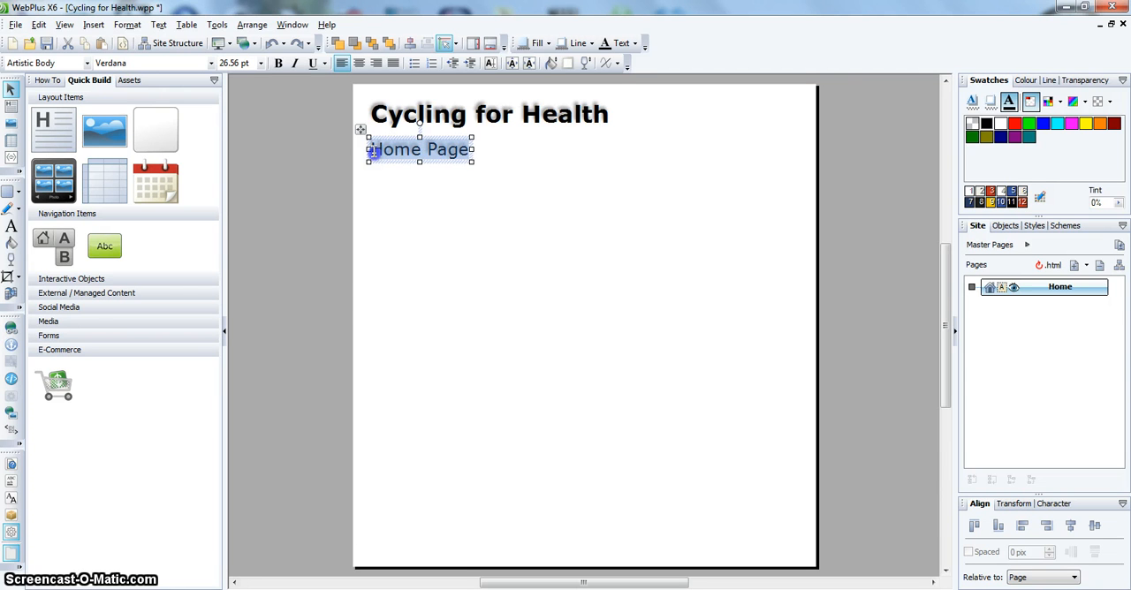
pyautogui.click(278, 63)
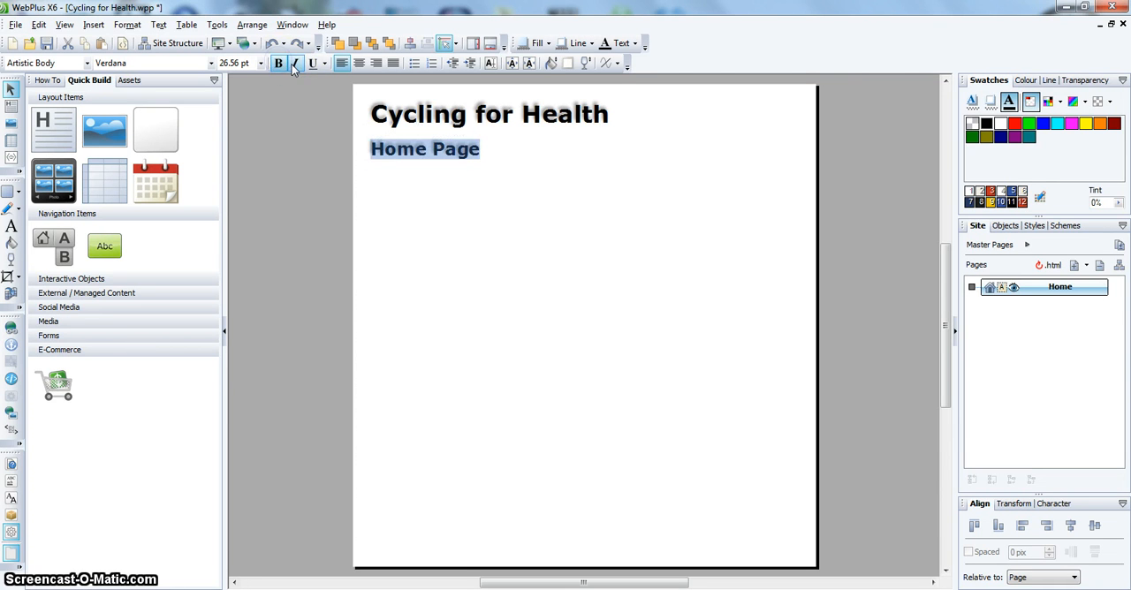
pyautogui.click(294, 63)
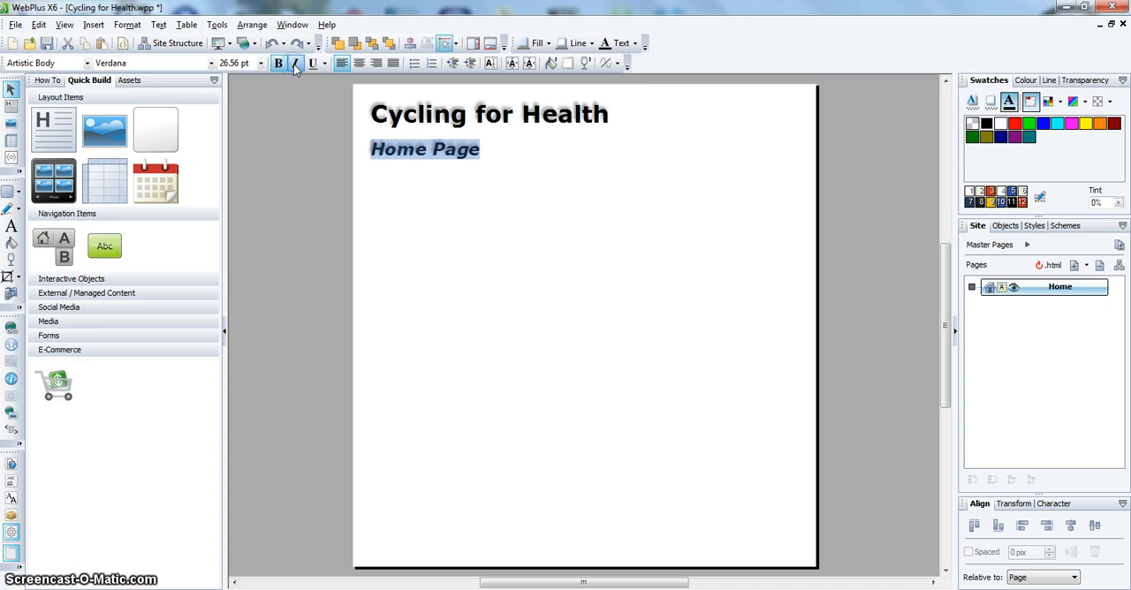
pyautogui.click(534, 152)
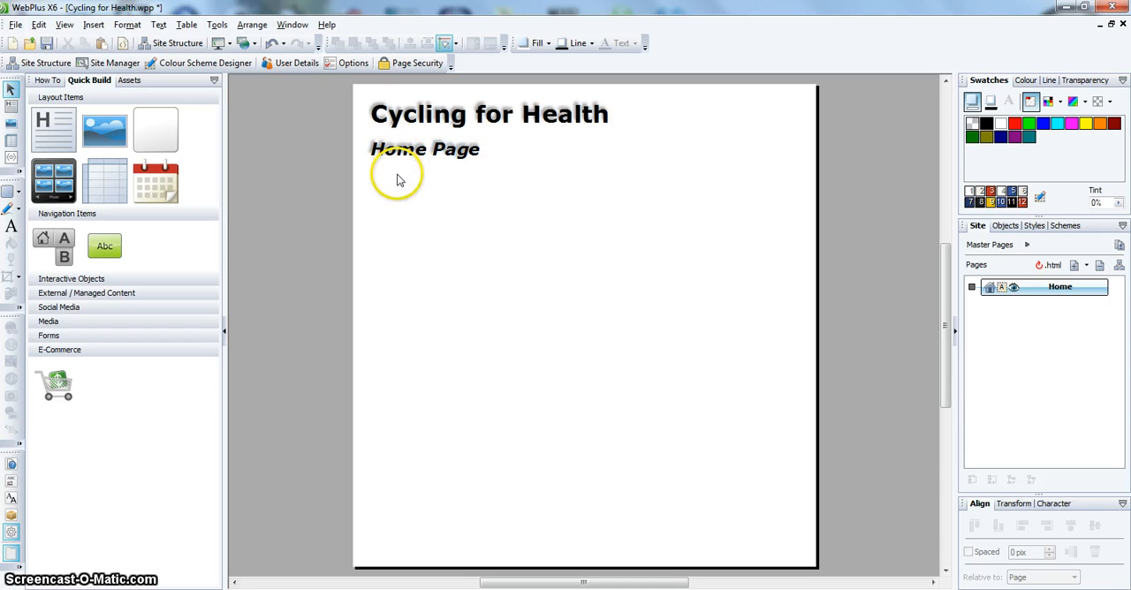
# Step: Insert Cycling.jpg as a linked picture in the page's upper-right area, beside the "Cycling for Health" title
pyautogui.click(92, 131)
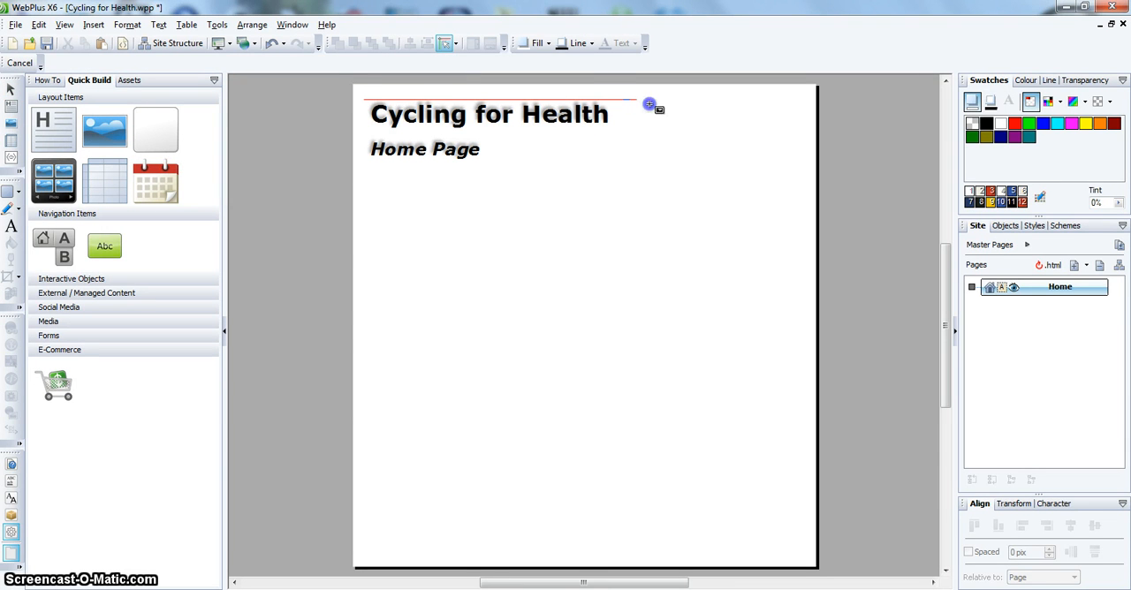
pyautogui.moveTo(649, 104); pyautogui.dragTo(805, 195)
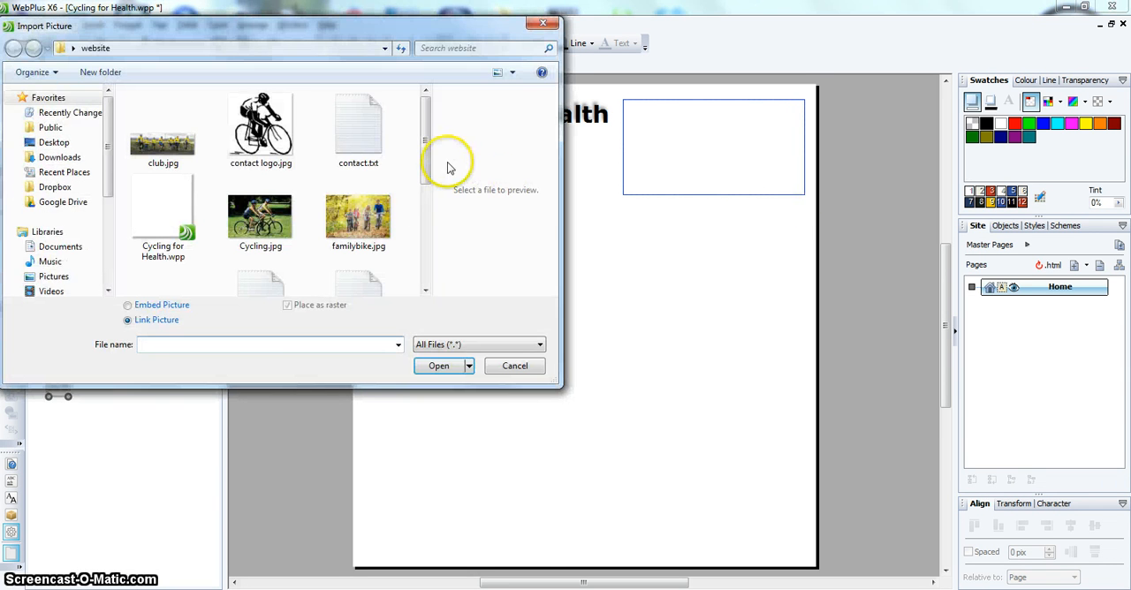
pyautogui.moveTo(426, 152)
pyautogui.mouseDown()
pyautogui.moveTo(425, 220)
pyautogui.moveTo(427, 141)
pyautogui.mouseUp()
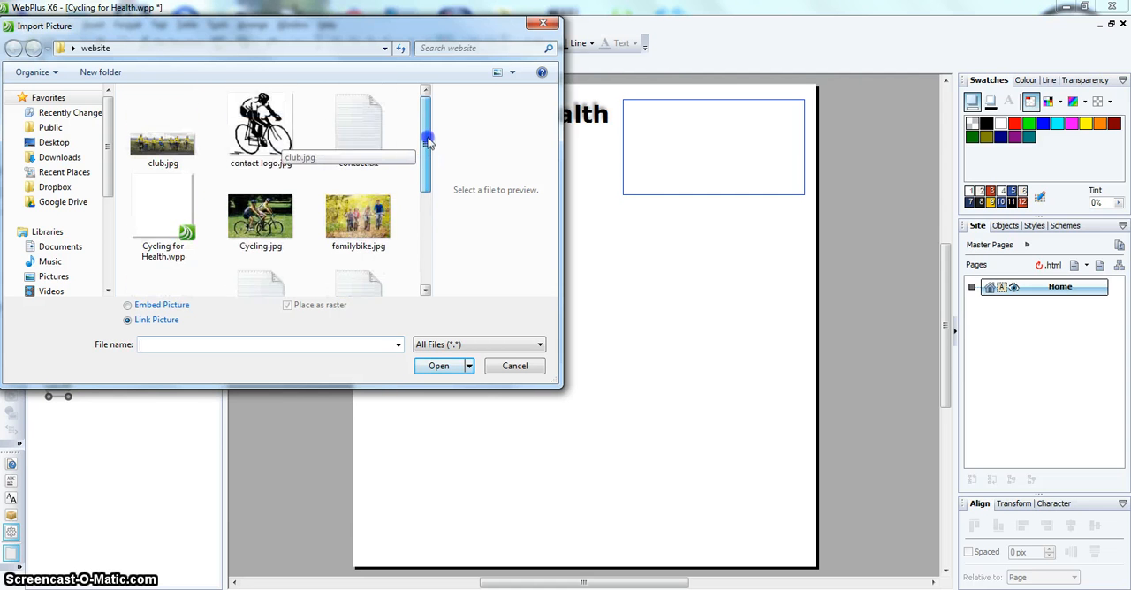
pyautogui.click(291, 202)
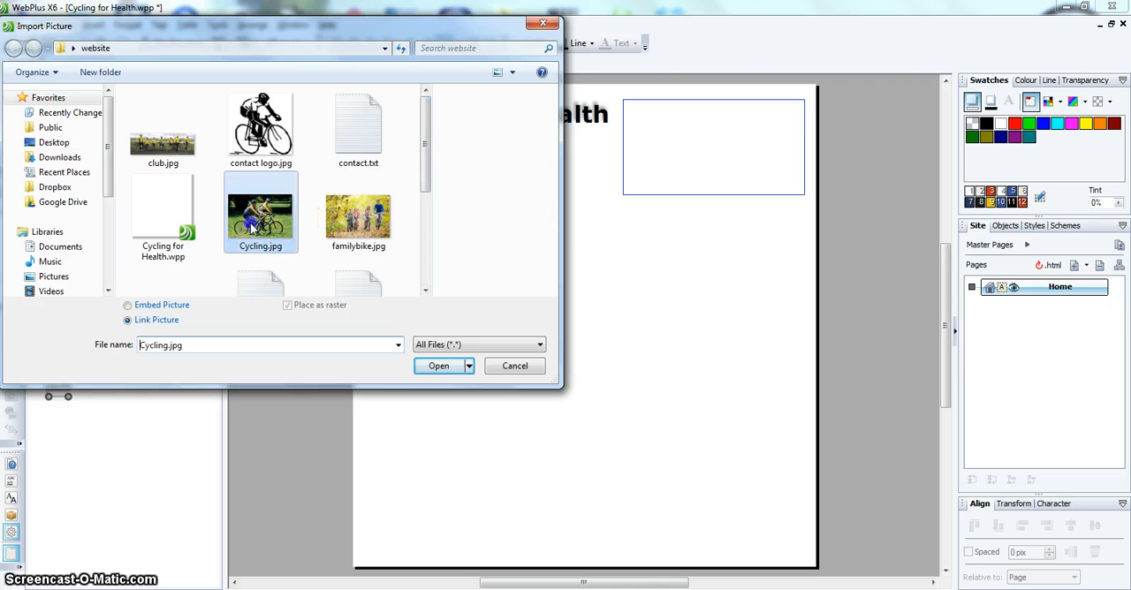
pyautogui.click(421, 370)
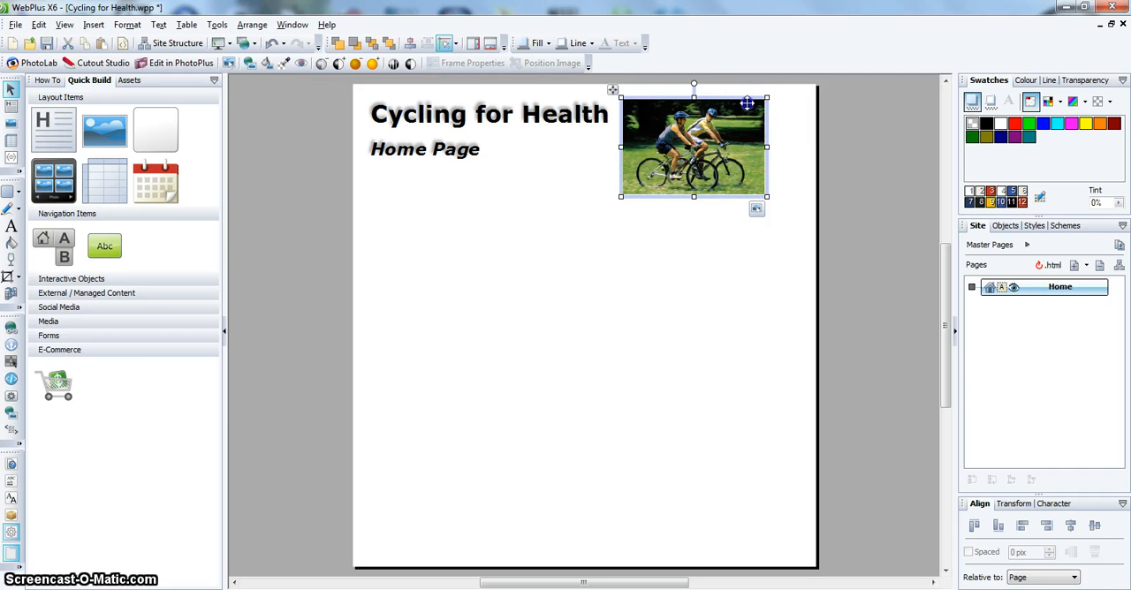
# Step: Move the cycling picture slightly right, away from the title, keeping its top edge aligned with the title's top
pyautogui.moveTo(747, 100); pyautogui.dragTo(749, 98)
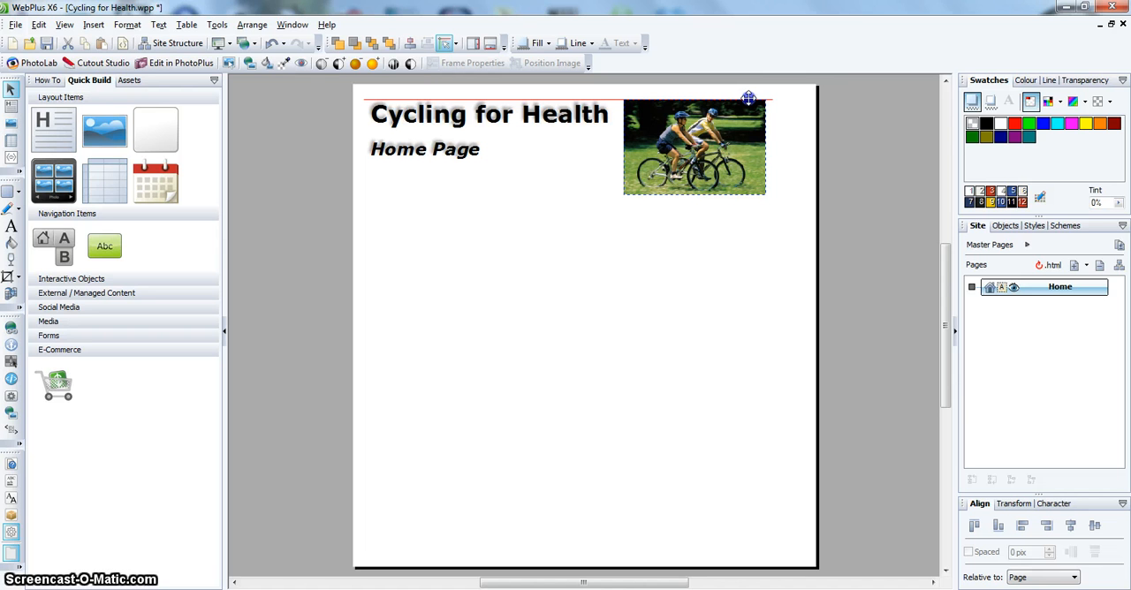
pyautogui.moveTo(749, 98); pyautogui.dragTo(749, 102)
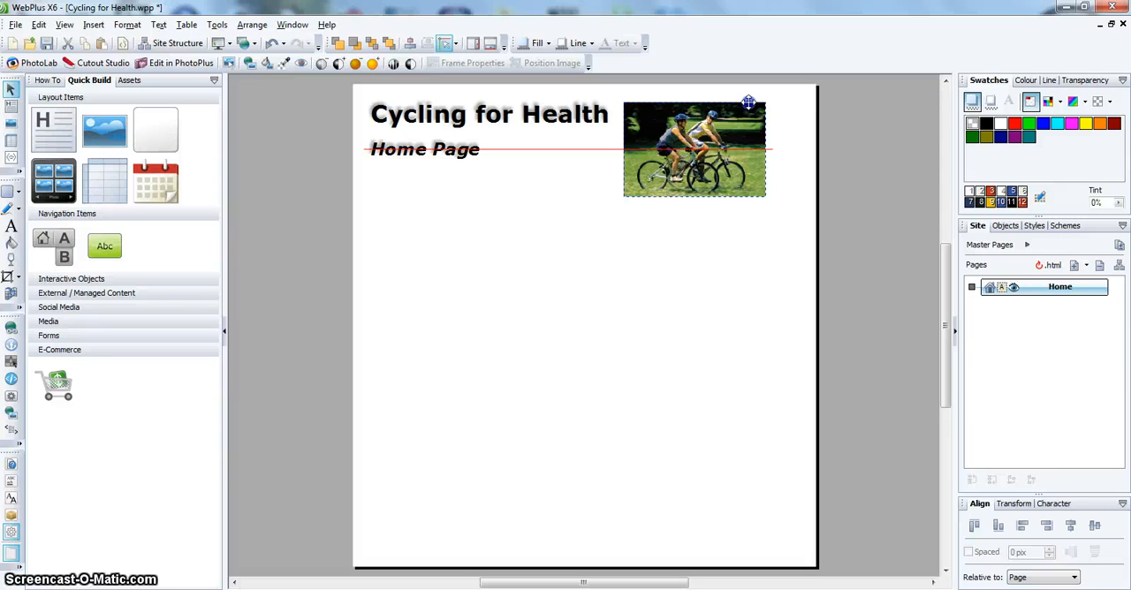
pyautogui.moveTo(749, 102); pyautogui.dragTo(765, 95)
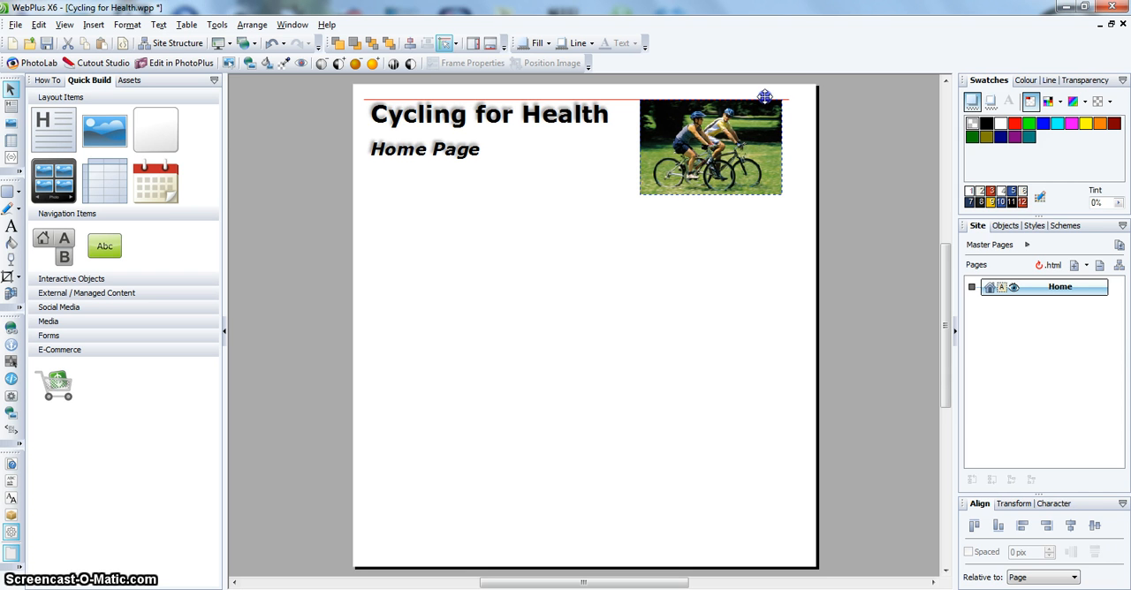
pyautogui.moveTo(764, 95); pyautogui.dragTo(765, 96)
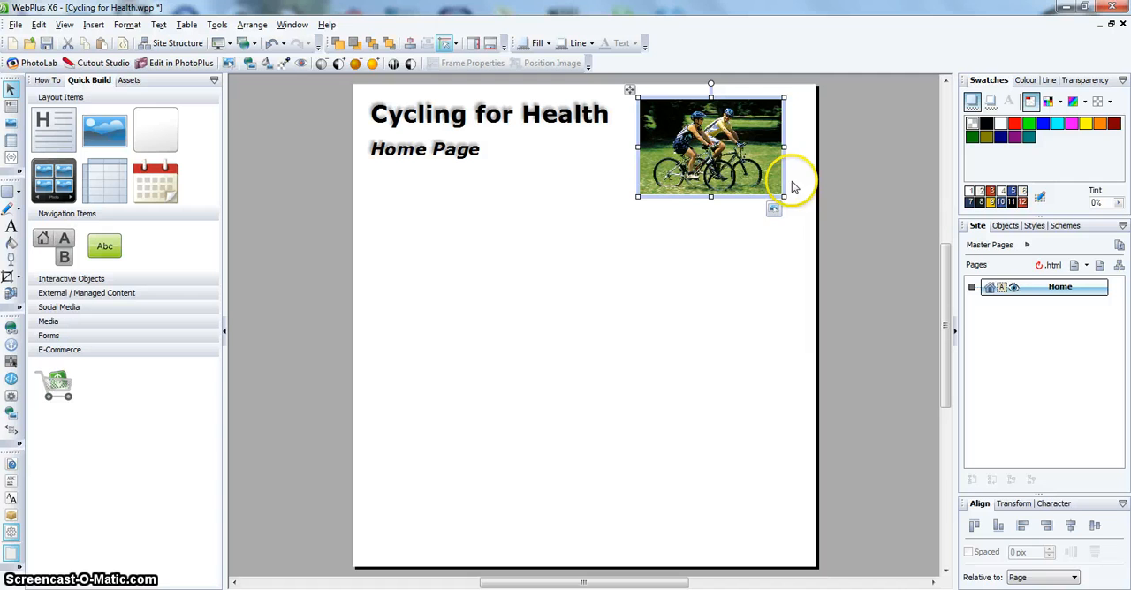
pyautogui.click(739, 334)
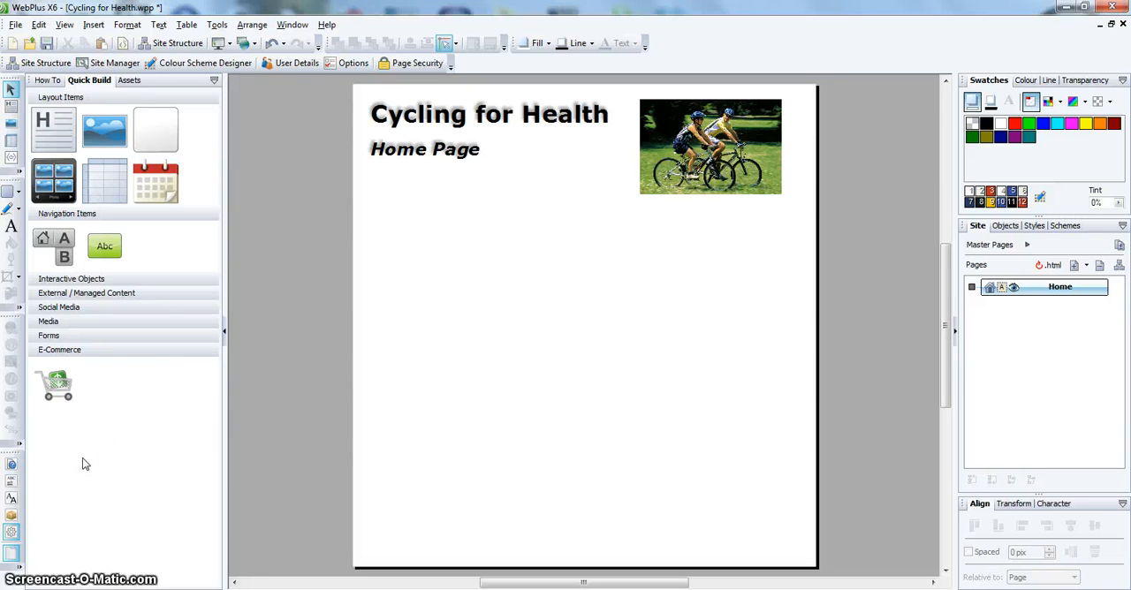
# Step: Draw a text frame over the page's right half, from just below the cycling picture down to near the page's bottom edge
pyautogui.click(52, 133)
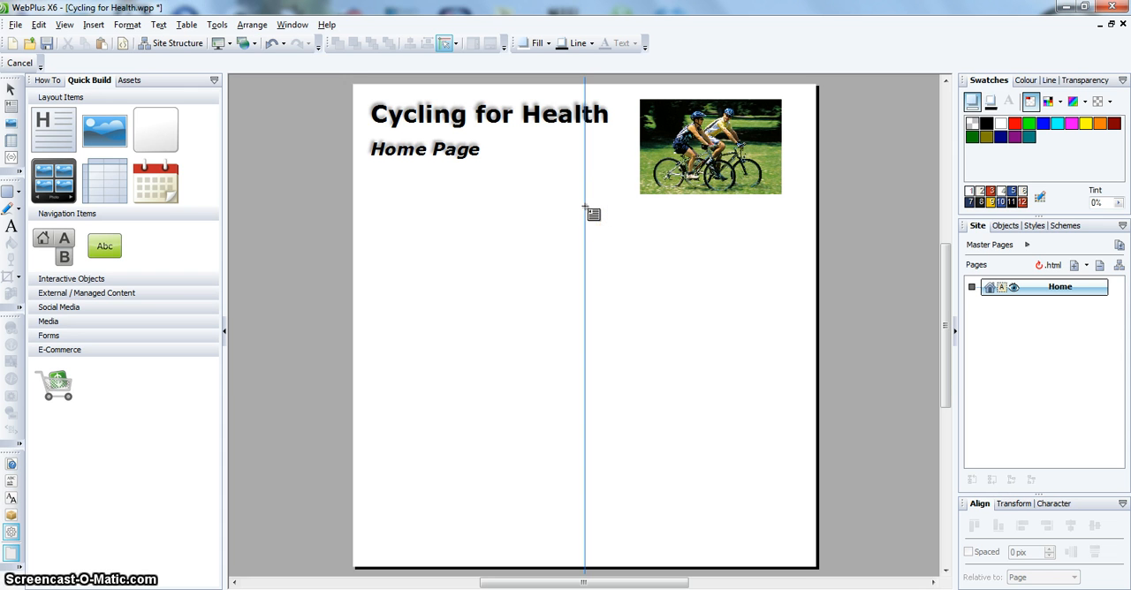
pyautogui.moveTo(585, 207); pyautogui.dragTo(811, 556)
pyautogui.moveTo(811, 556); pyautogui.dragTo(811, 559)
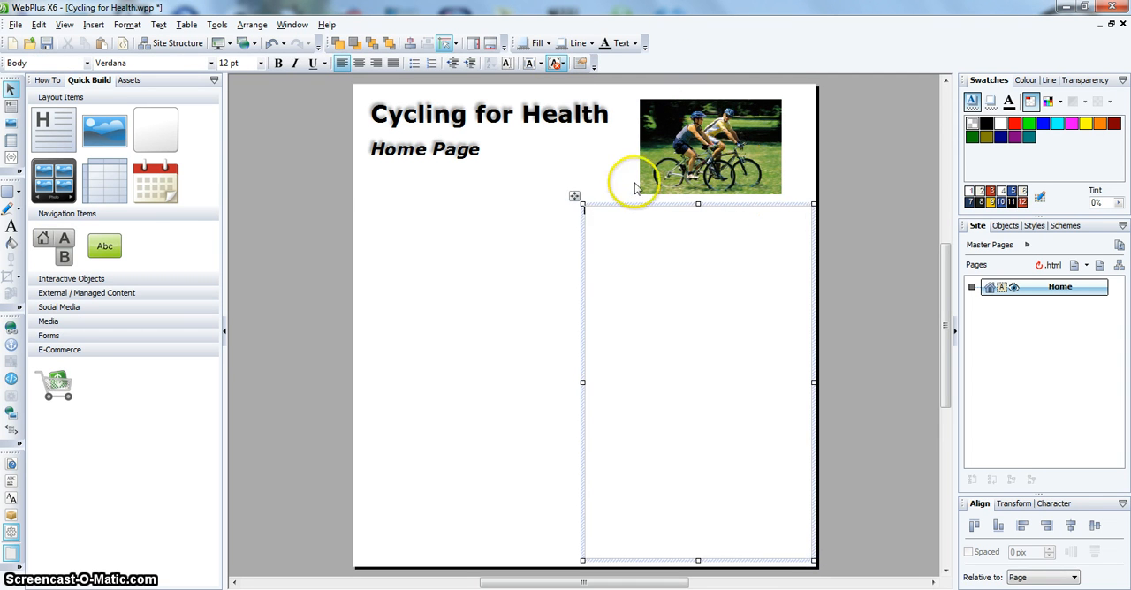
# Step: Set the new text frame's overflowing text option to Auto Scroll Bar
pyautogui.click(575, 197)
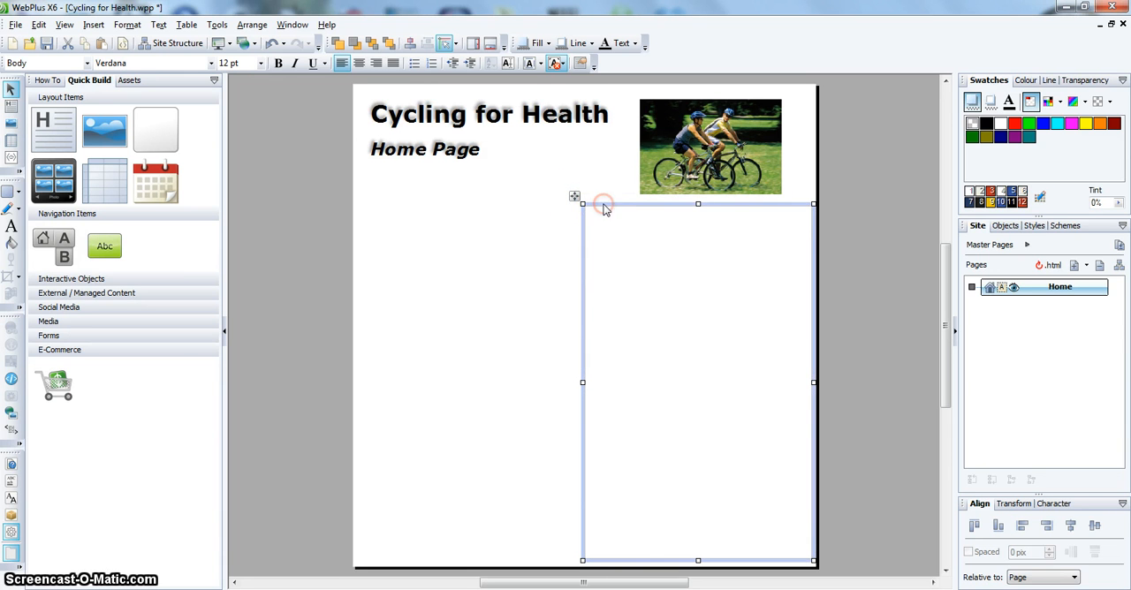
pyautogui.rightClick(603, 204)
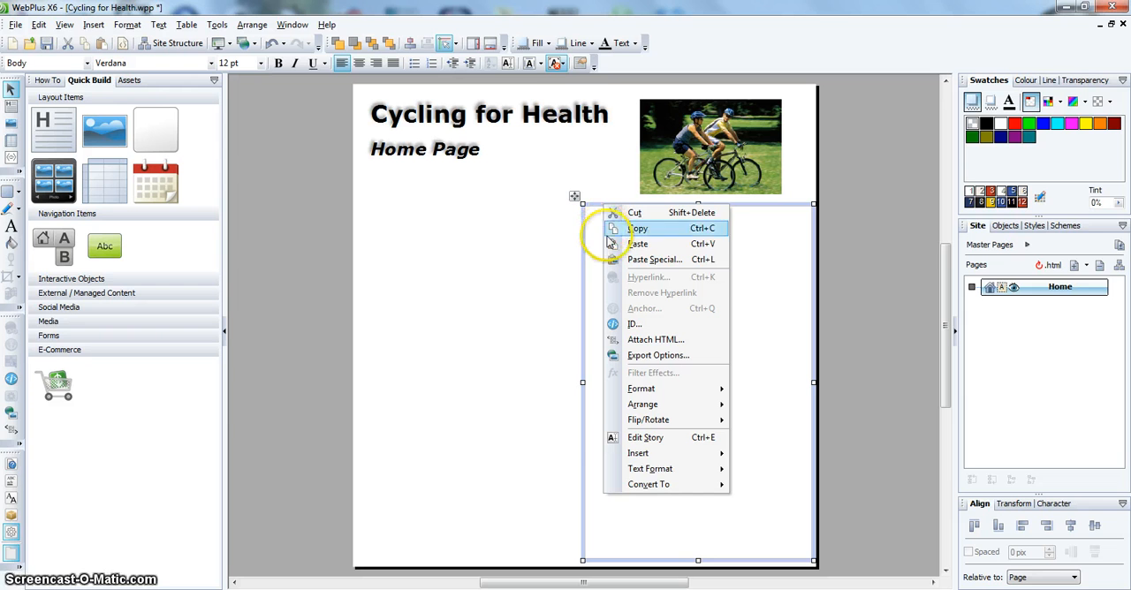
pyautogui.moveTo(638, 475)
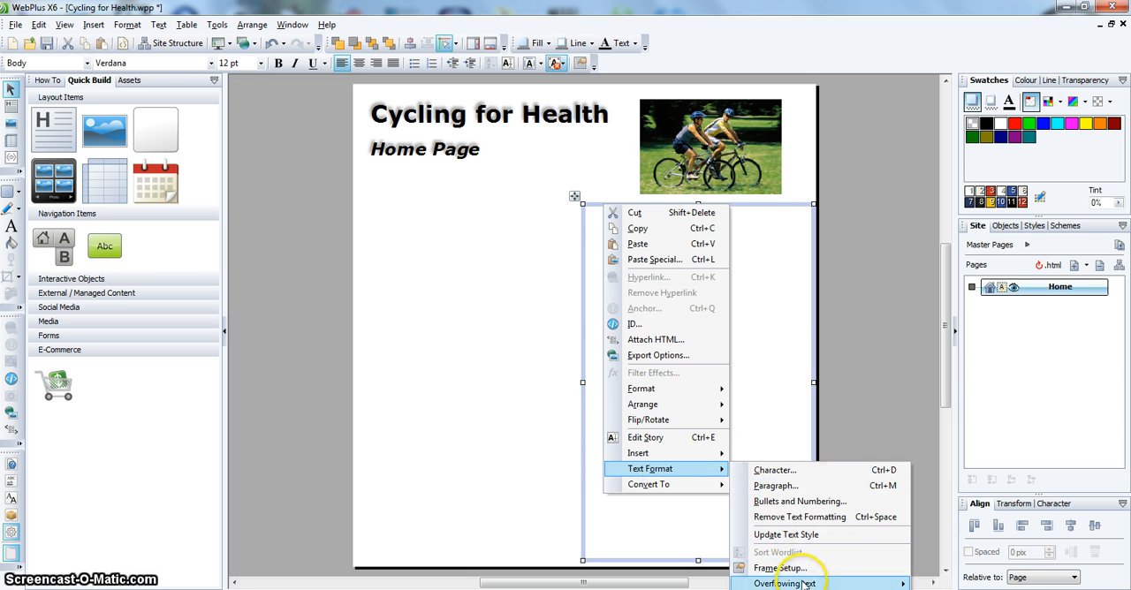
pyautogui.moveTo(804, 584)
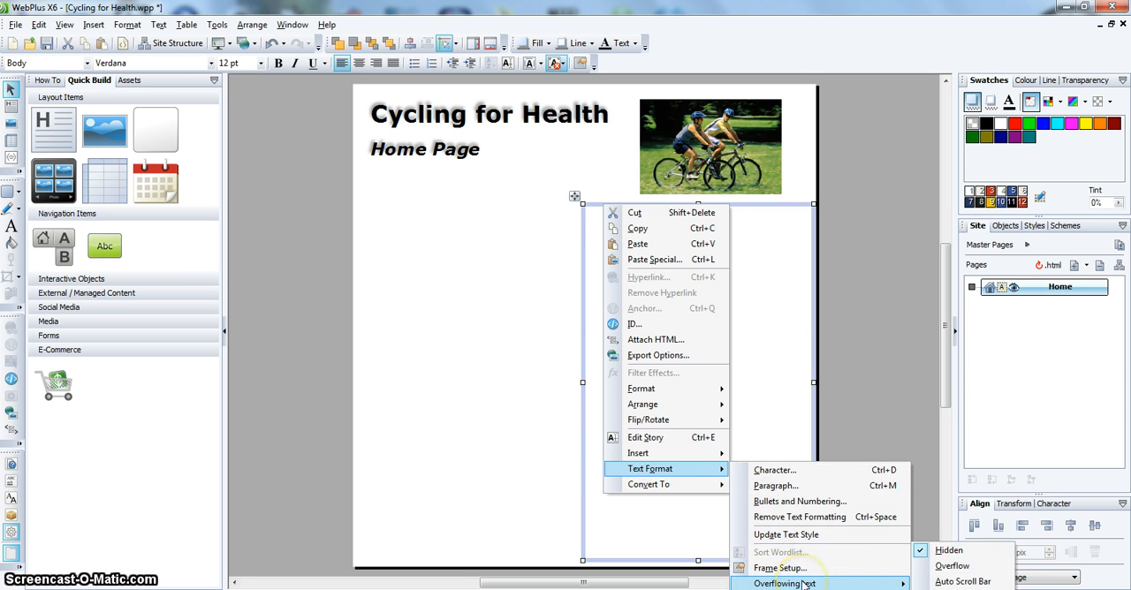
pyautogui.click(952, 582)
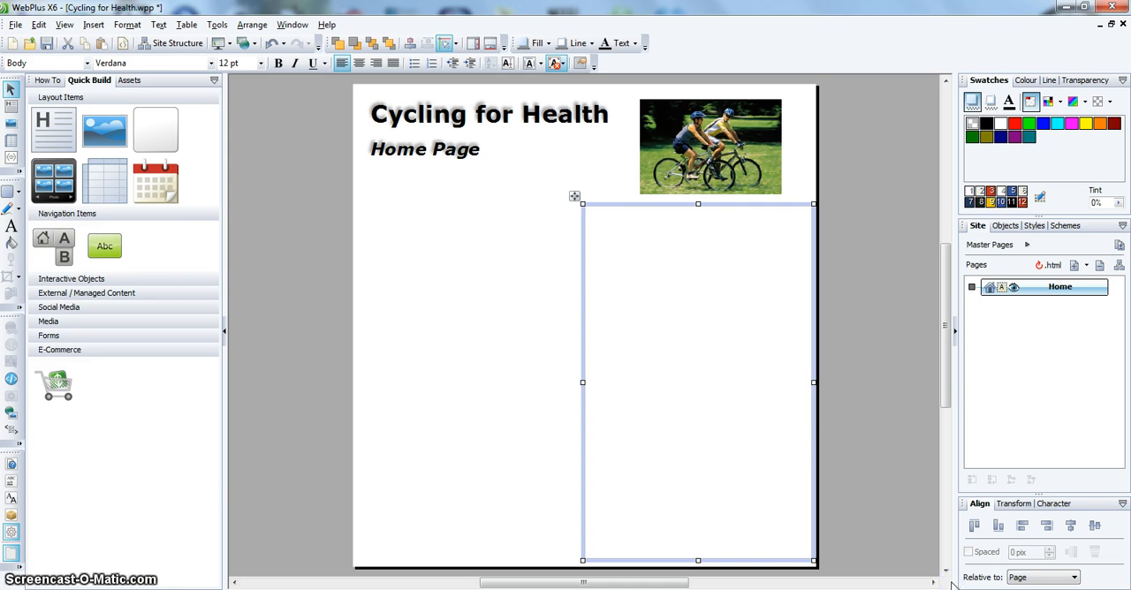
pyautogui.click(523, 223)
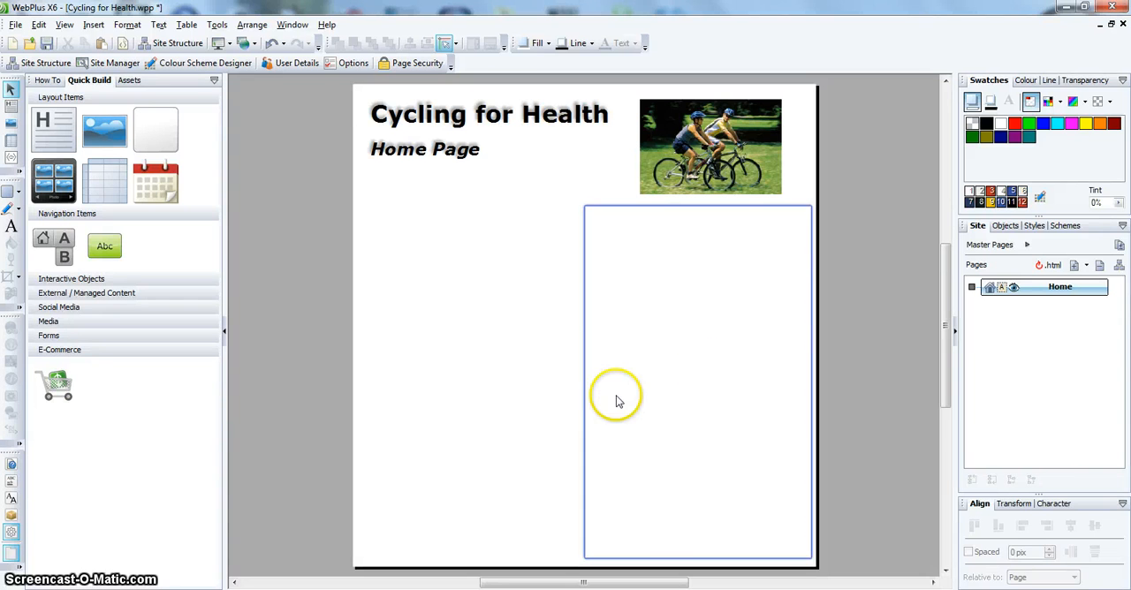
# Step: Draw the area for a new navigation bar just below the "Home Page" heading, aligned with the heading's left edge
pyautogui.click(483, 383)
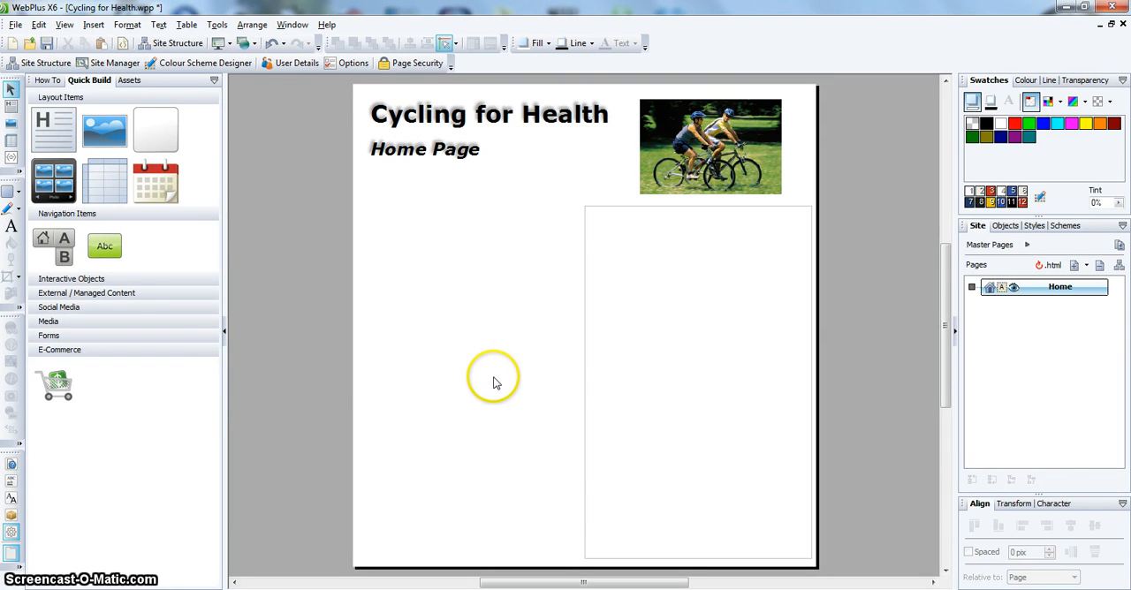
pyautogui.click(56, 245)
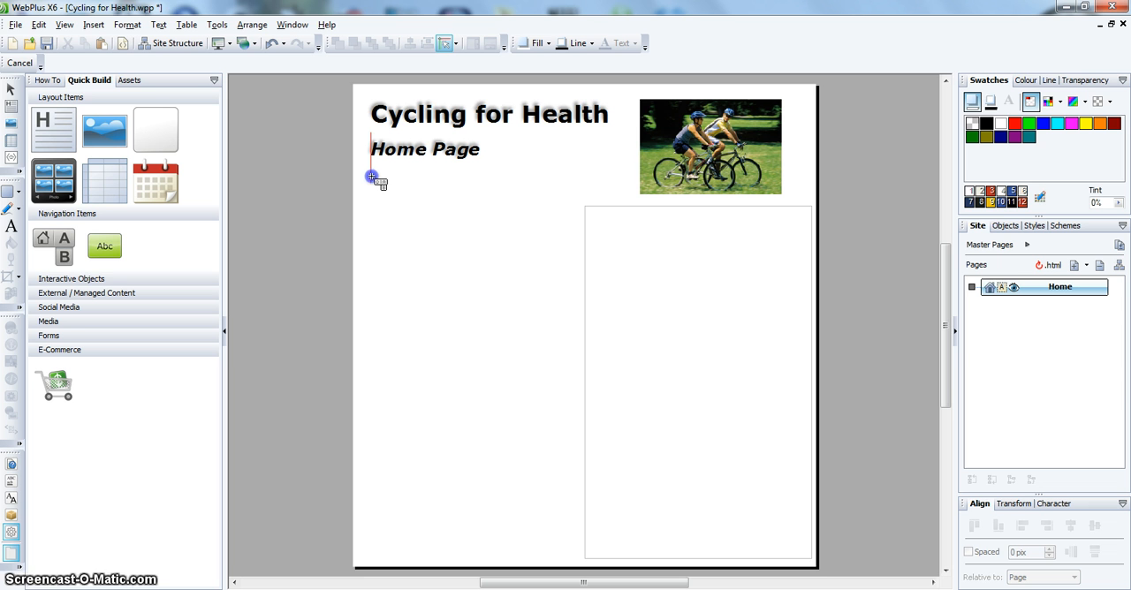
pyautogui.moveTo(373, 177); pyautogui.dragTo(487, 289)
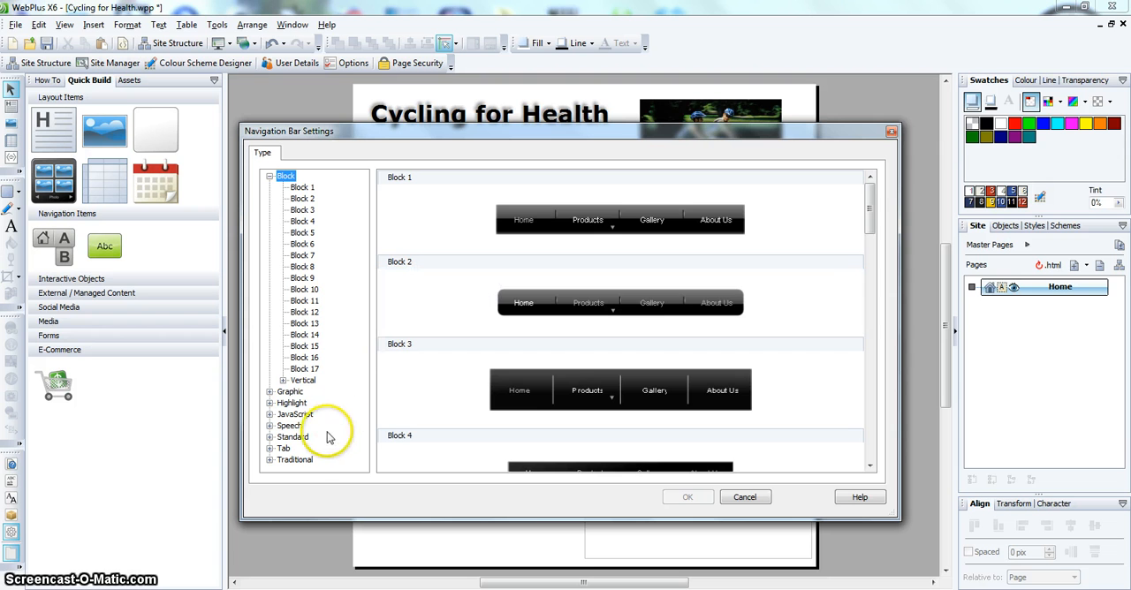
# Step: Look through the Graphic, Highlight, JavaScript, Speech, Standard, Tab and Traditional navigation bar designs
pyautogui.click(287, 393)
pyautogui.click(287, 403)
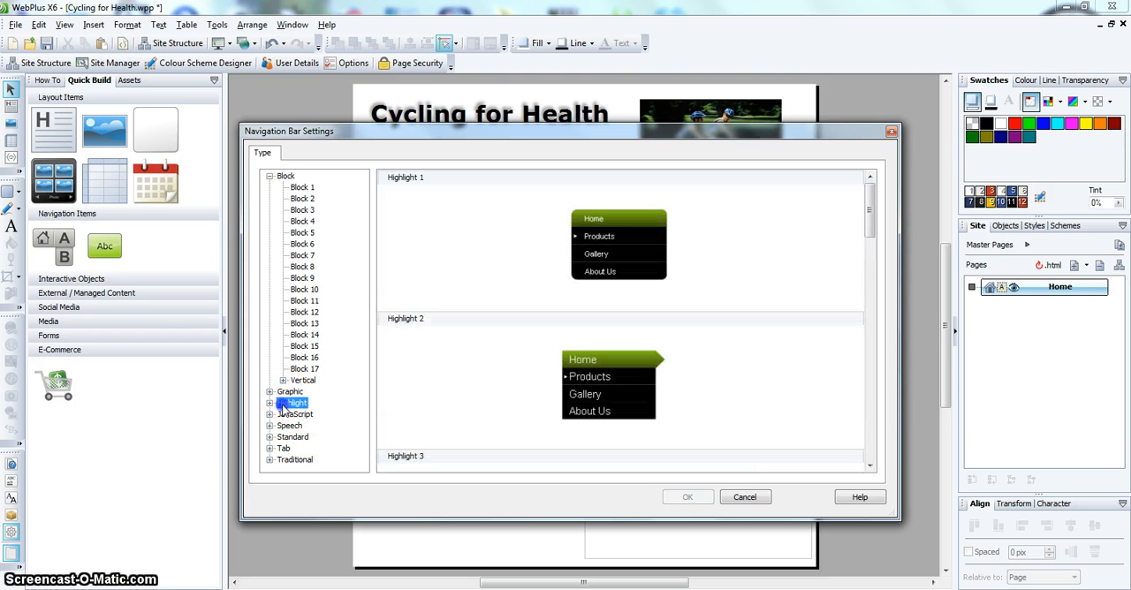
pyautogui.click(291, 415)
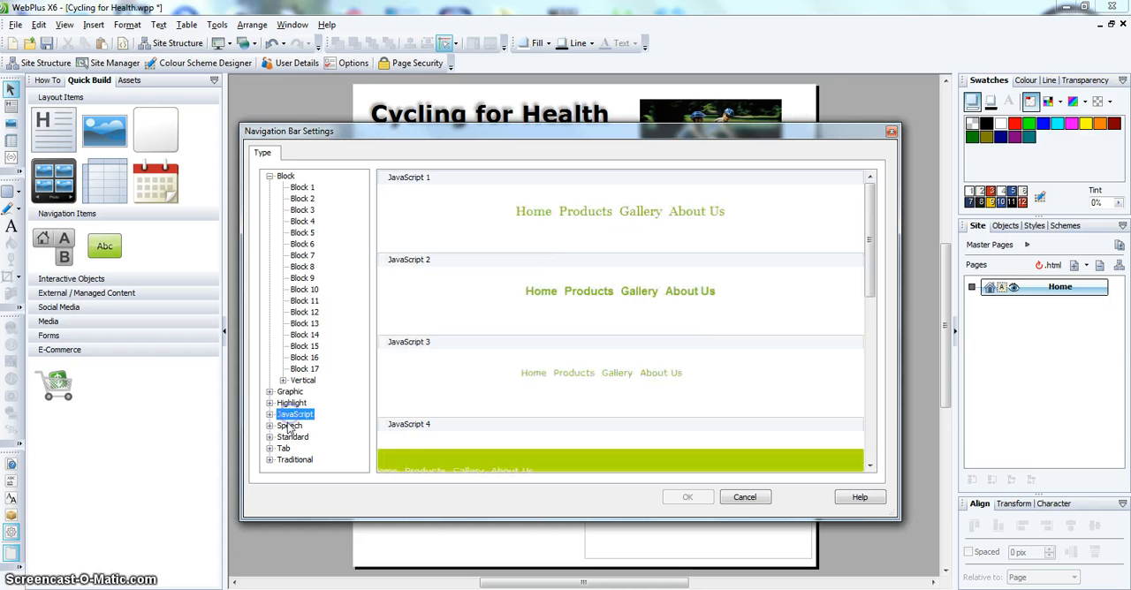
pyautogui.click(289, 426)
pyautogui.click(289, 438)
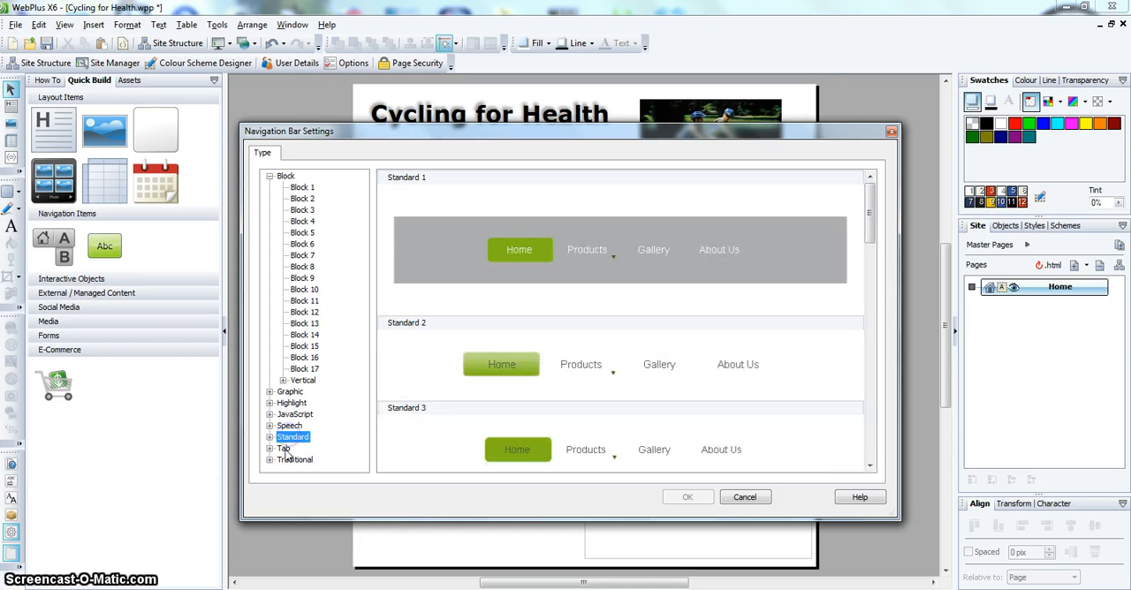
pyautogui.click(286, 448)
pyautogui.click(292, 459)
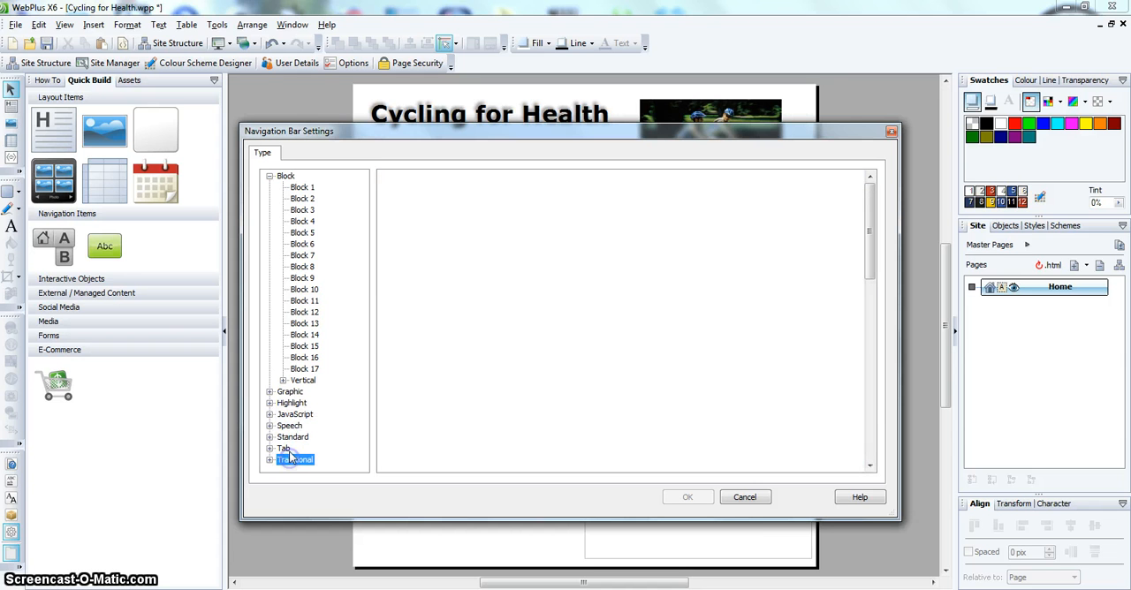
# Step: Choose the Highlight 6 design for the navigation bar and insert it on the page
pyautogui.click(290, 403)
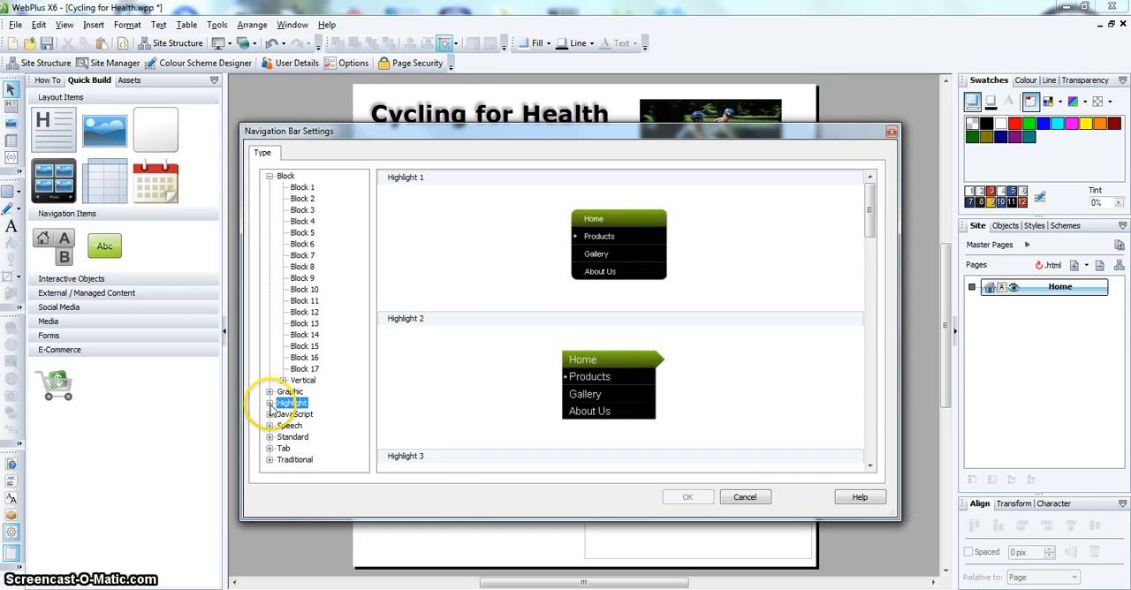
pyautogui.click(269, 403)
pyautogui.click(308, 416)
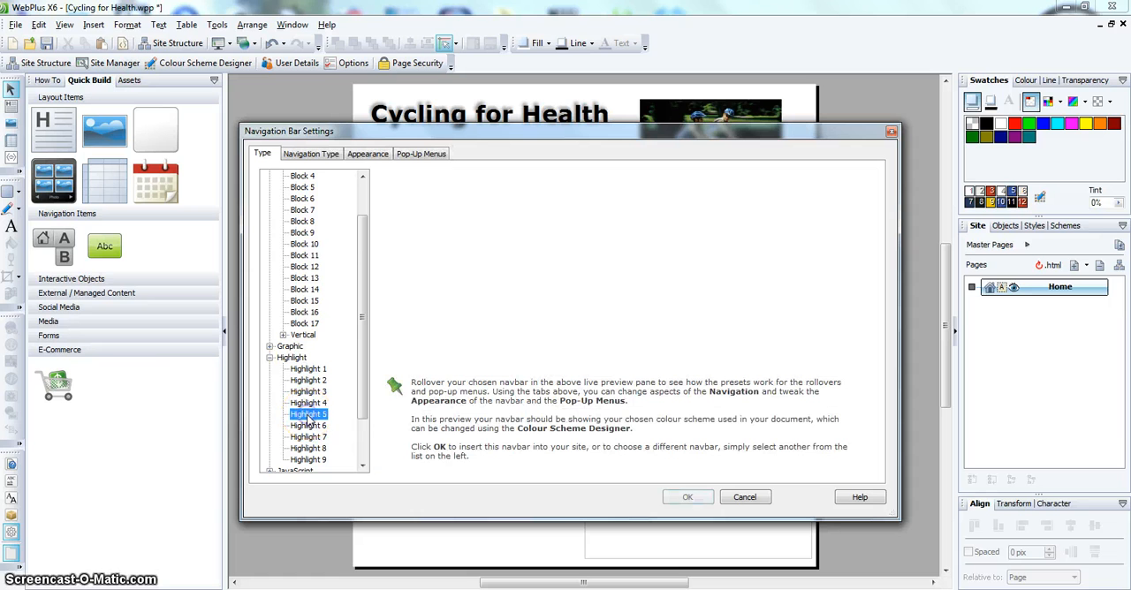
pyautogui.click(309, 425)
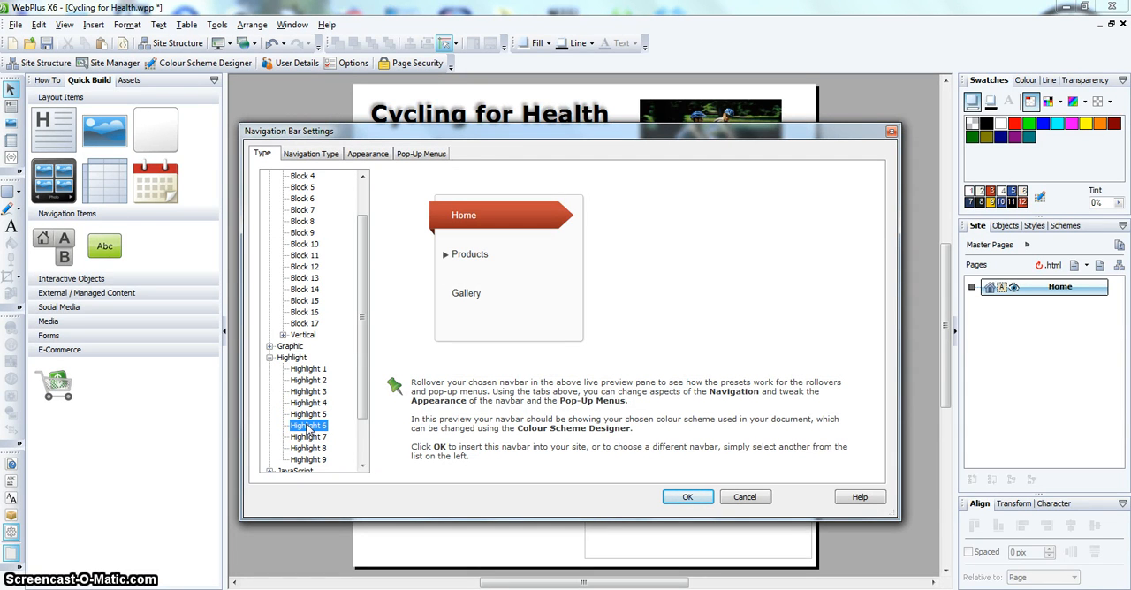
pyautogui.click(685, 499)
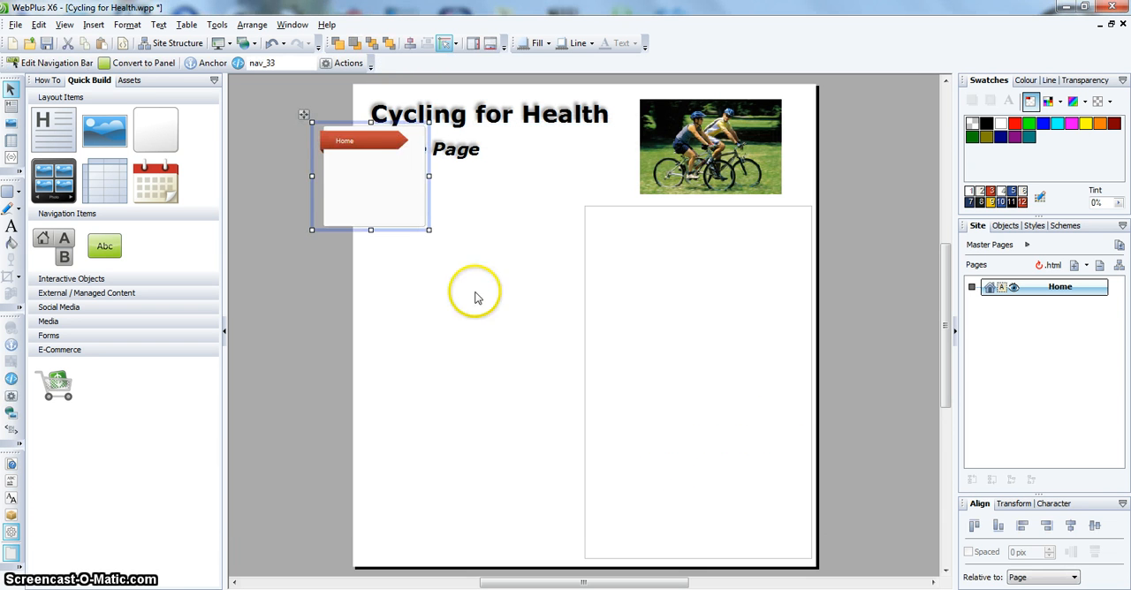
# Step: Move the navigation bar directly below the "Home Page" heading, lining up its left edge with the heading, and deselect it
pyautogui.moveTo(359, 120); pyautogui.dragTo(413, 170)
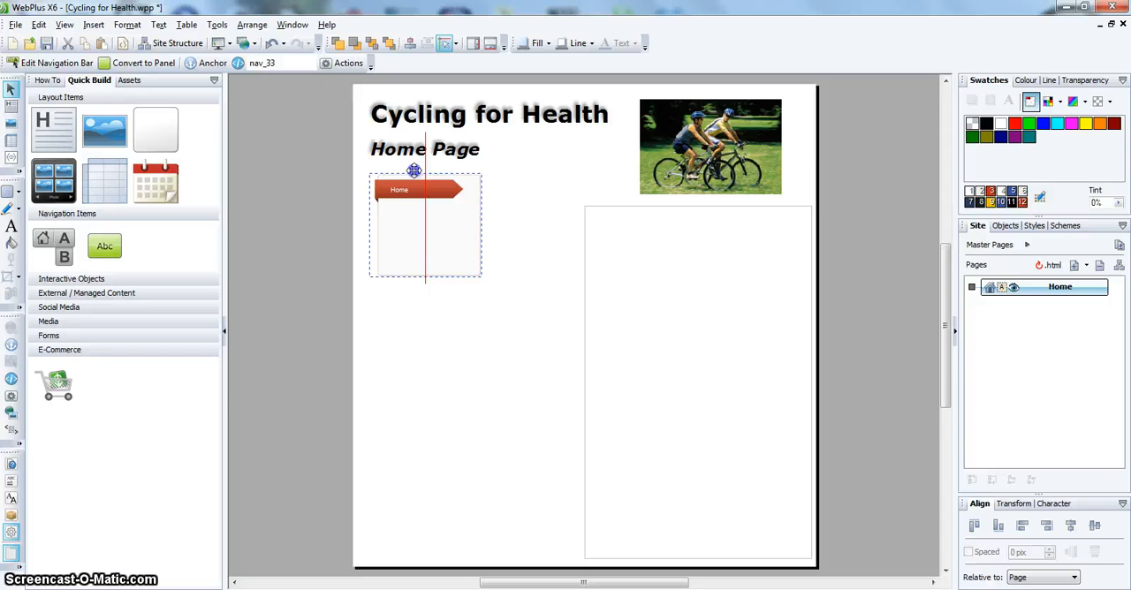
pyautogui.moveTo(414, 169); pyautogui.dragTo(414, 169)
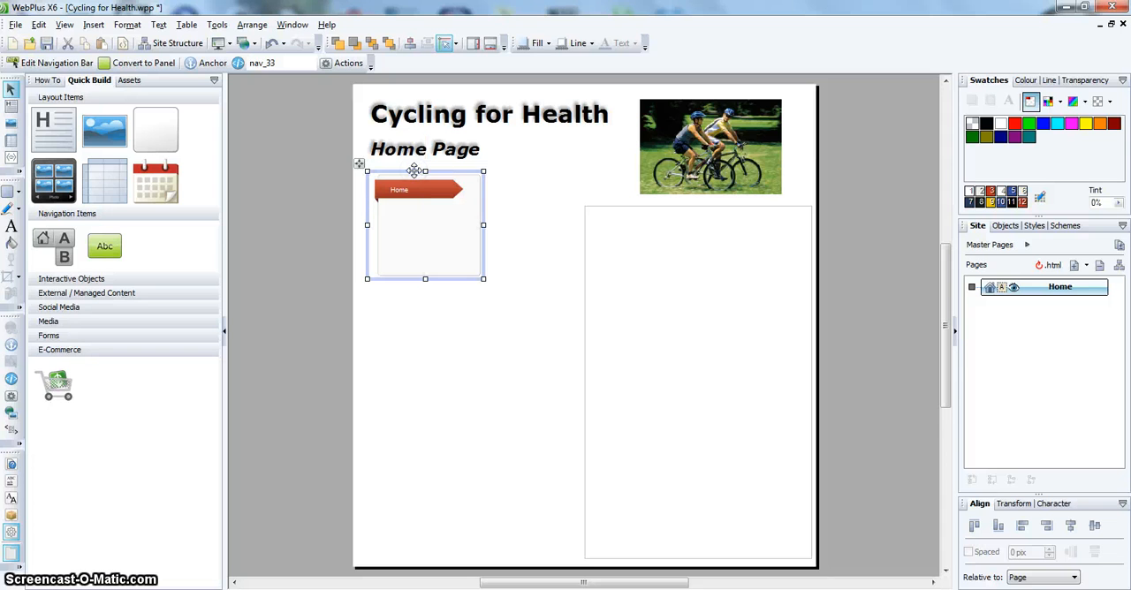
pyautogui.click(557, 355)
pyautogui.click(707, 349)
pyautogui.click(507, 500)
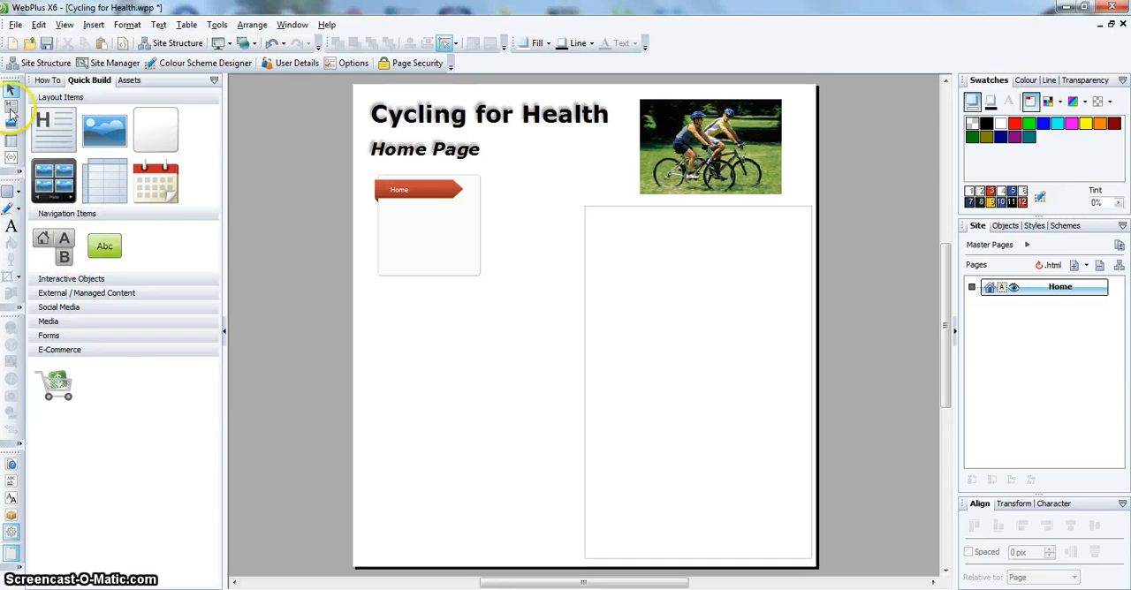
# Step: Preview the home page in Opera, then close the browser to return to the page design
pyautogui.click(15, 25)
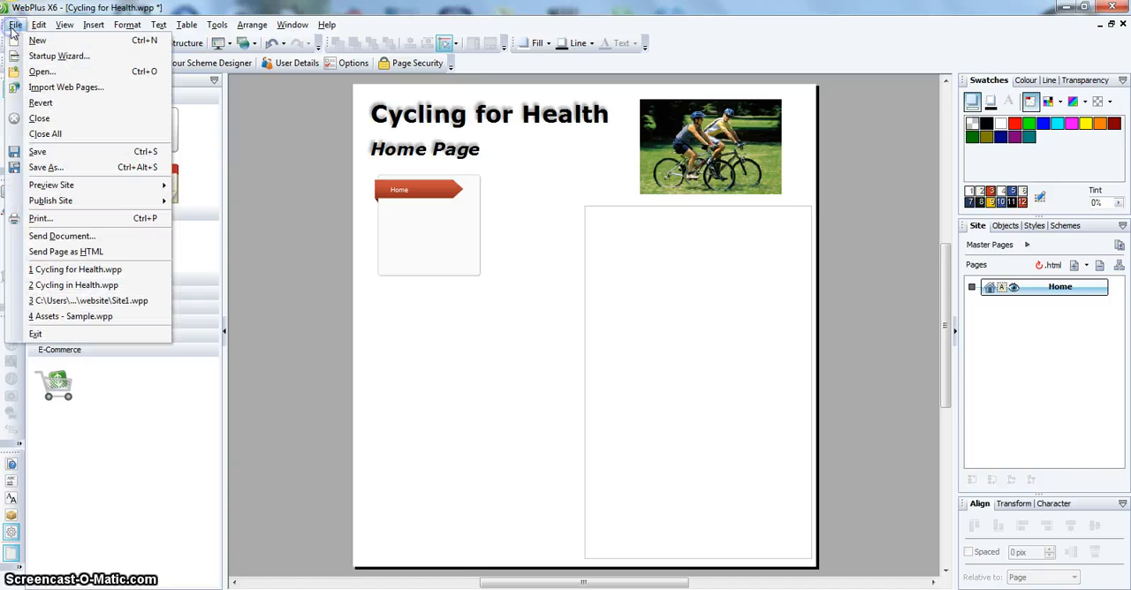
pyautogui.moveTo(64, 186)
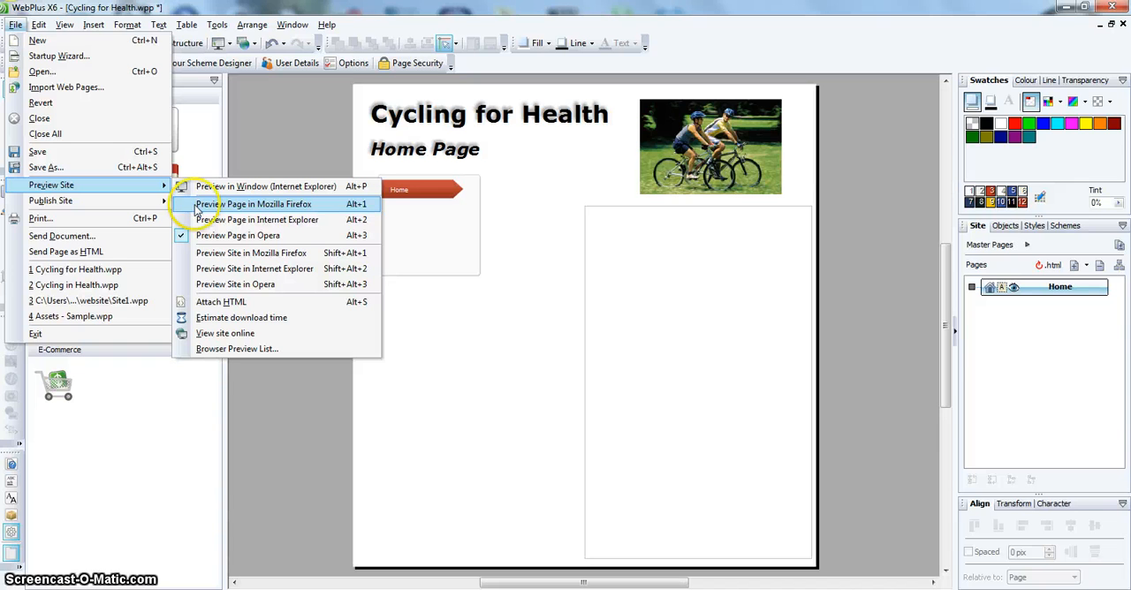
pyautogui.click(215, 240)
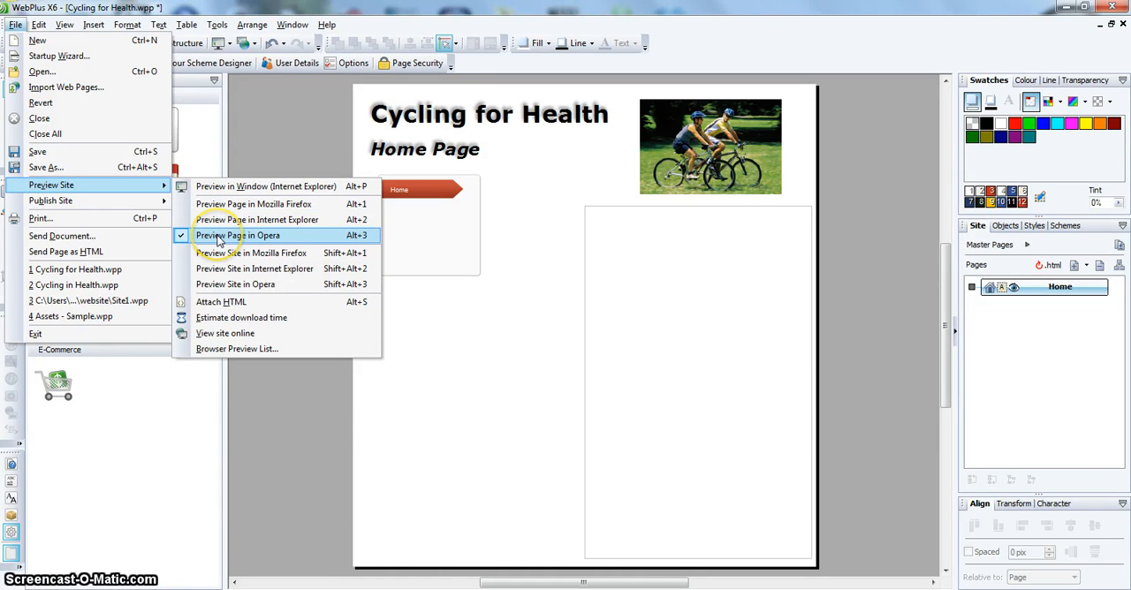
pyautogui.click(218, 240)
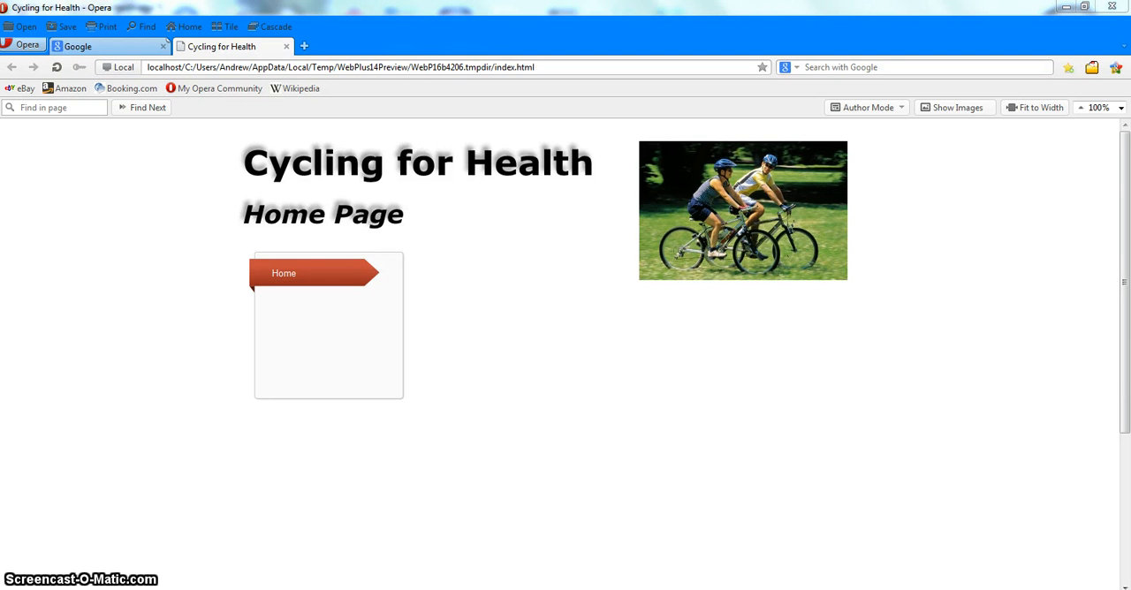
pyautogui.click(1112, 6)
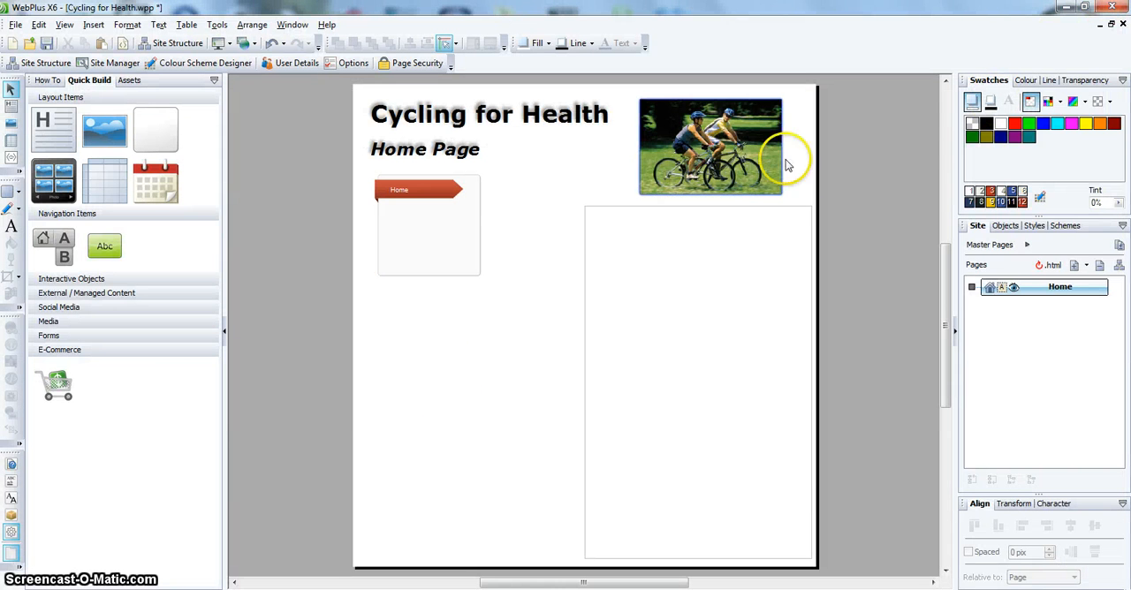